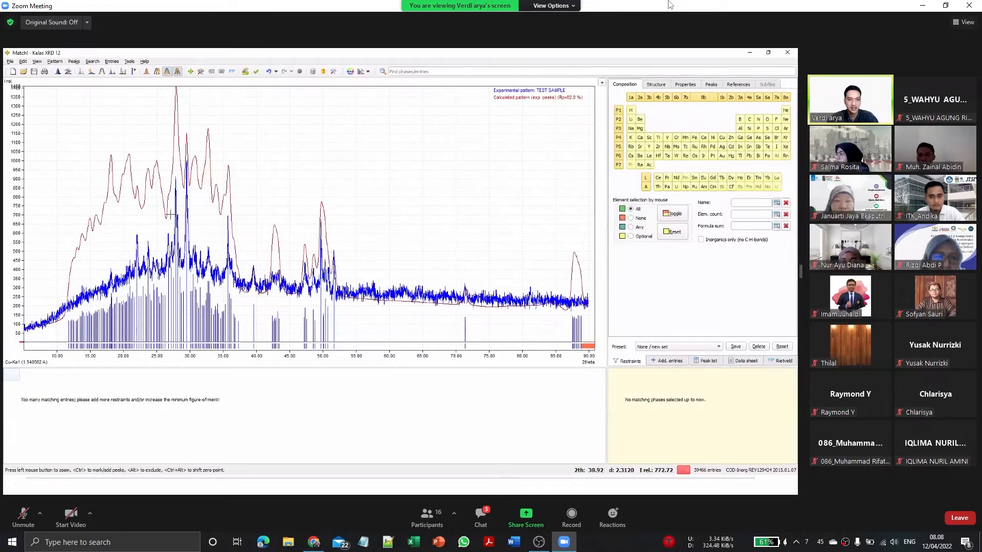
# Step: Delete all peaks currently marked on the TEST SAMPLE diffraction pattern
pyautogui.click(10, 61)
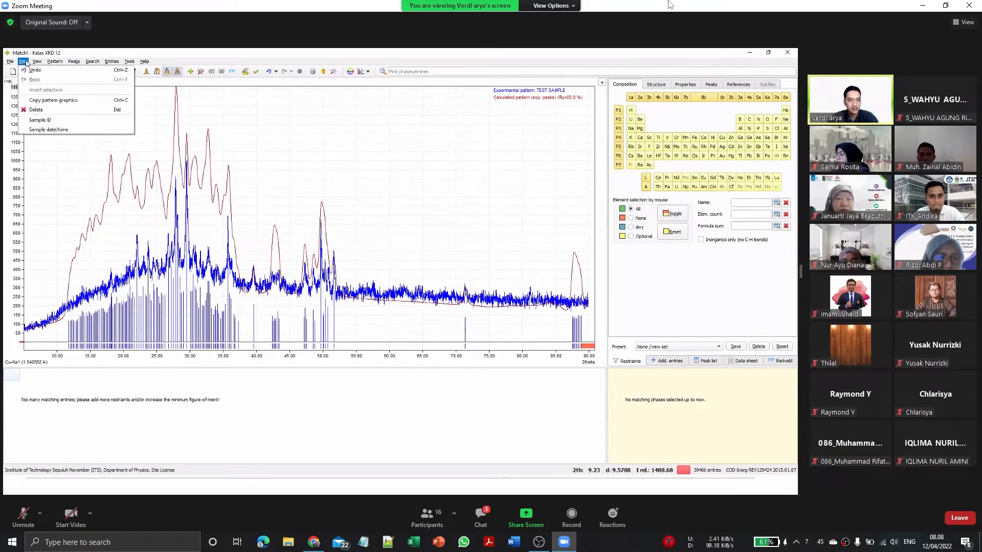
pyautogui.moveTo(56, 62)
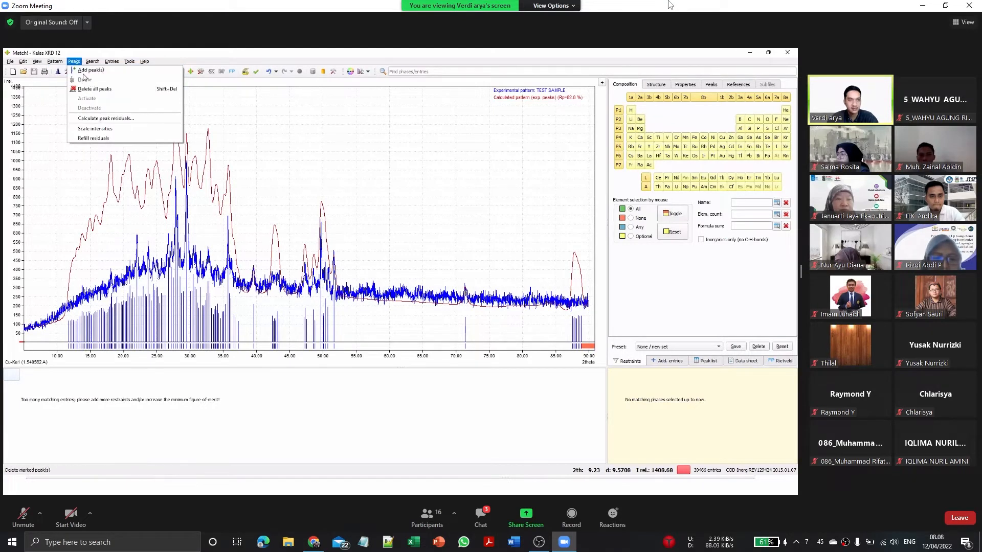
pyautogui.click(95, 89)
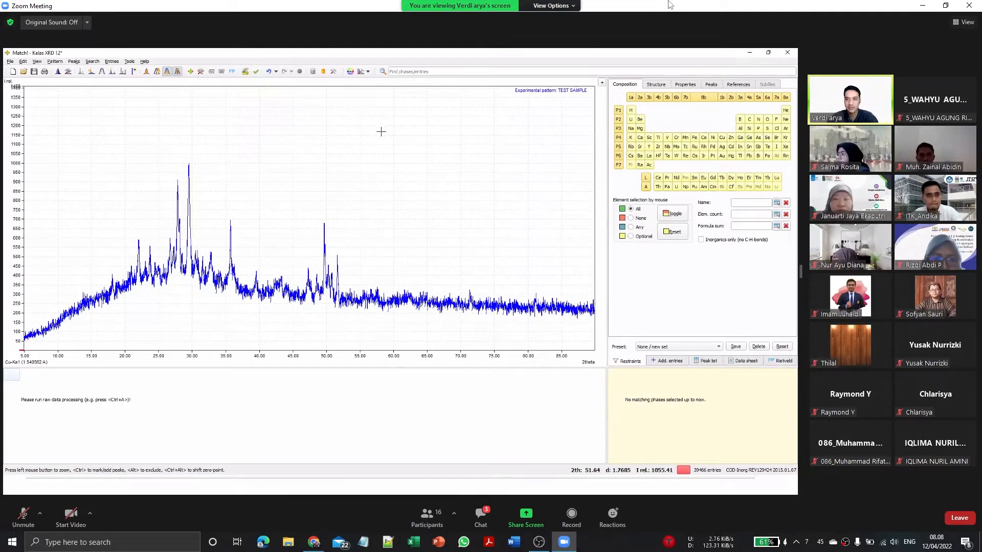
# Step: Subtract the background from the experimental pattern nine times in succession to flatten its baseline
pyautogui.click(51, 62)
pyautogui.click(99, 102)
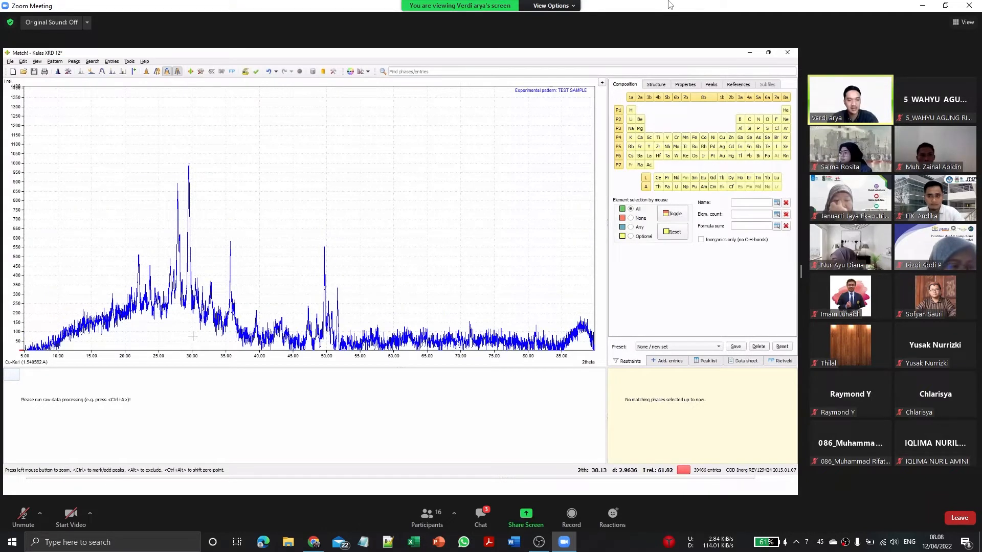
pyautogui.click(53, 62)
pyautogui.click(82, 99)
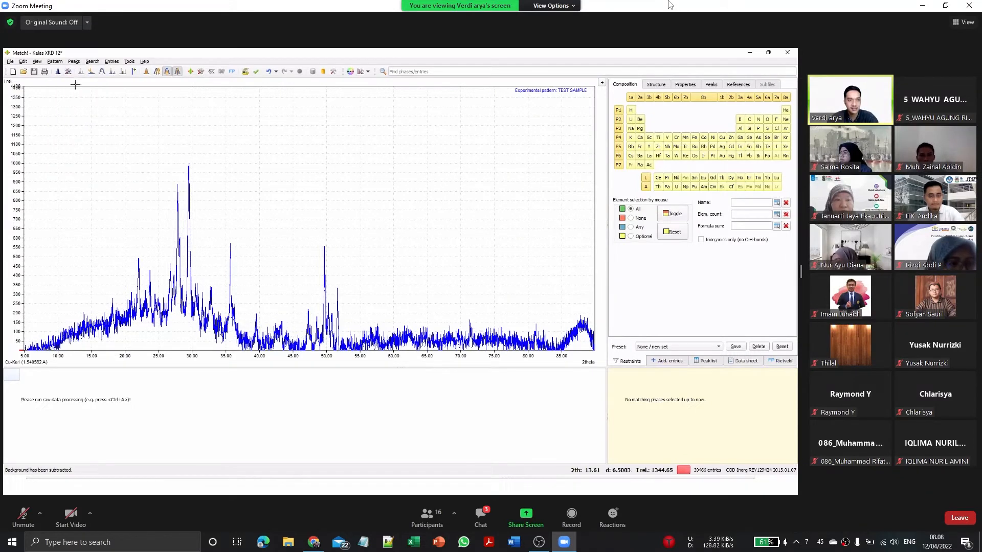
pyautogui.click(54, 62)
pyautogui.click(82, 100)
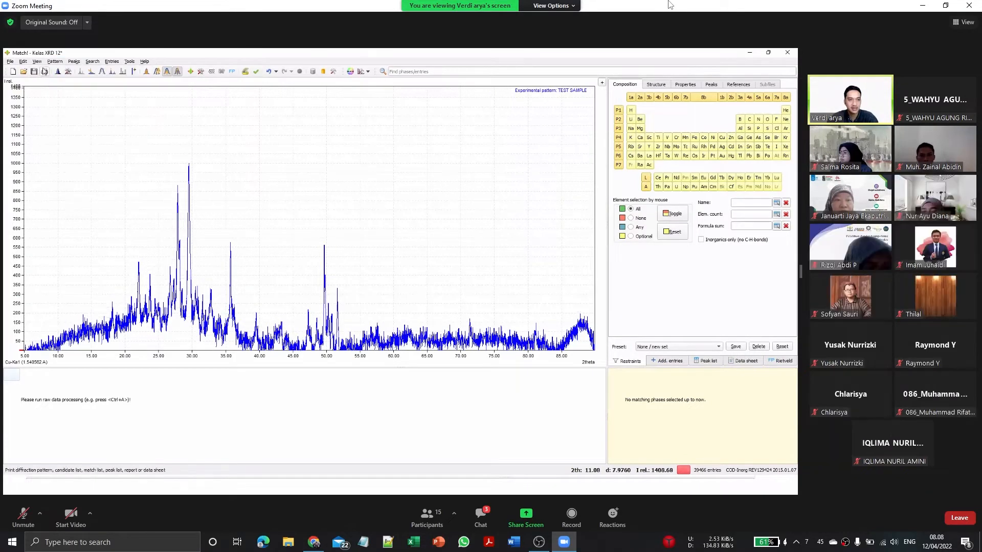
pyautogui.click(54, 62)
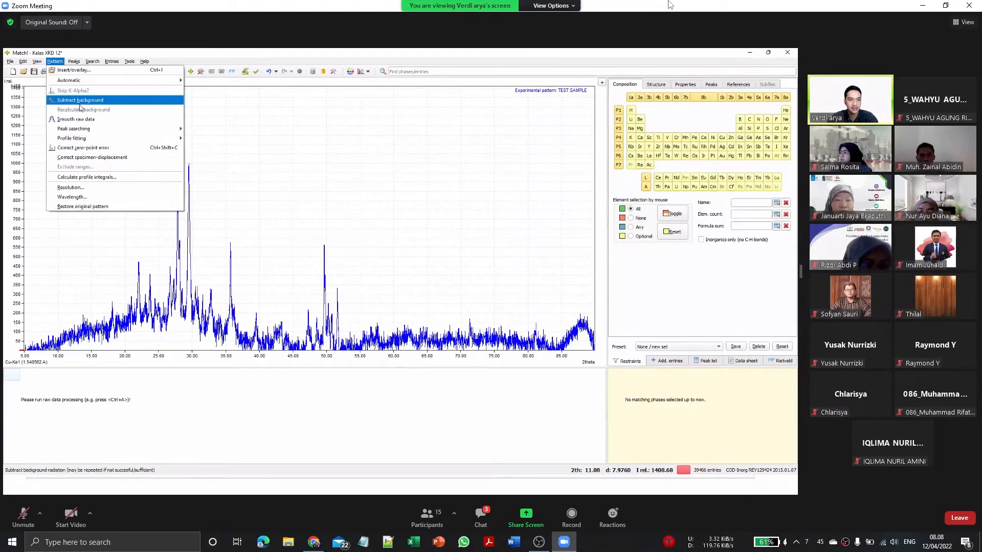
pyautogui.click(80, 103)
pyautogui.click(55, 61)
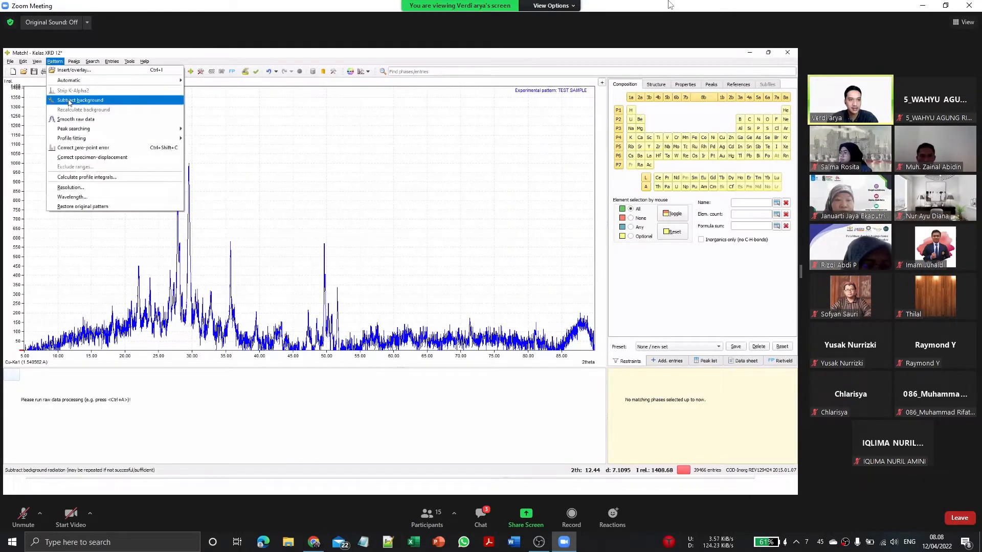
pyautogui.click(70, 102)
pyautogui.click(56, 61)
pyautogui.click(66, 100)
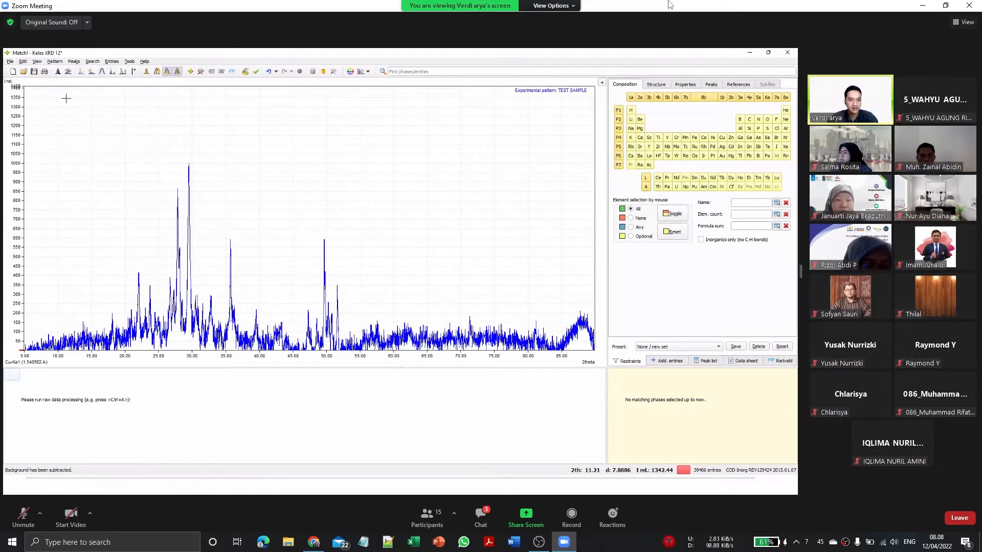
pyautogui.click(54, 61)
pyautogui.click(62, 99)
pyautogui.click(59, 62)
pyautogui.click(66, 100)
pyautogui.click(63, 62)
pyautogui.click(66, 100)
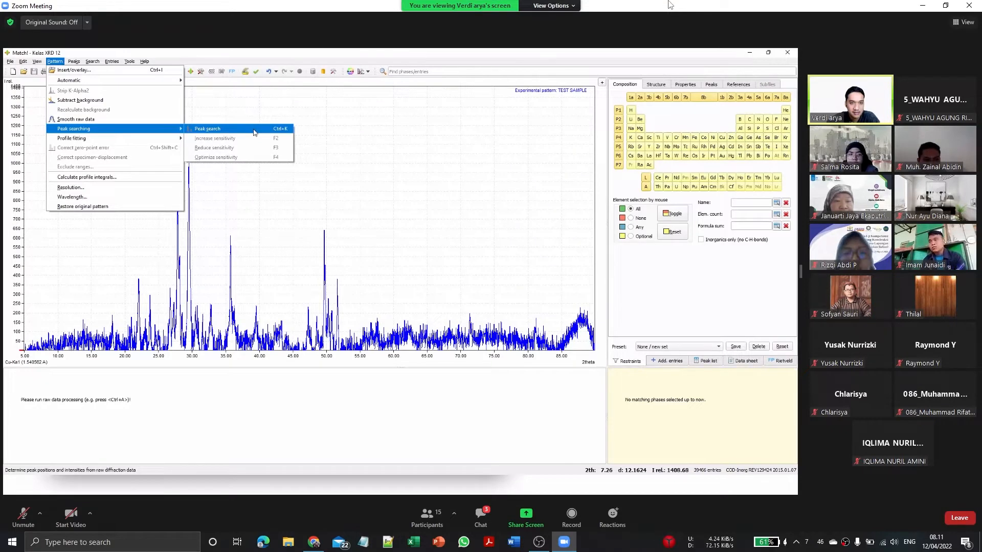
# Step: Run a peak search on the background-subtracted diffraction pattern
pyautogui.click(253, 131)
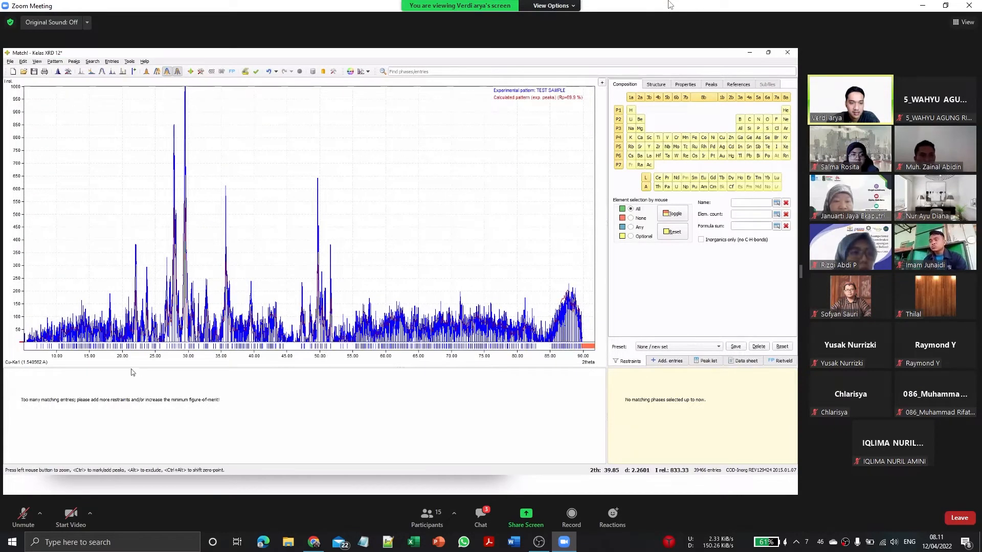
# Step: Examine how the detected peak markers and calculated profile fit the experimental pattern at low angles and around the main peaks, ending with the full range
pyautogui.scroll(4, 81, 335)
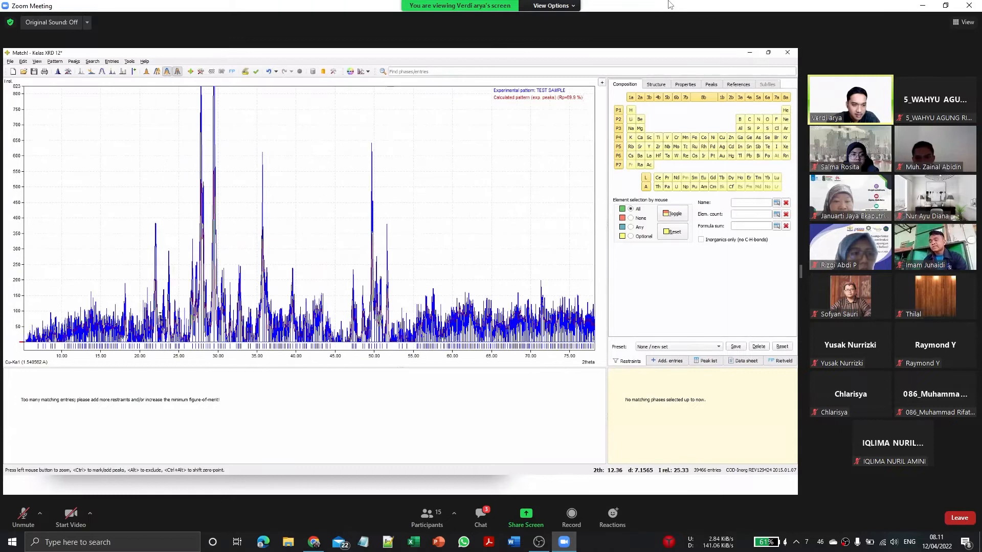
pyautogui.scroll(3, 278, 103)
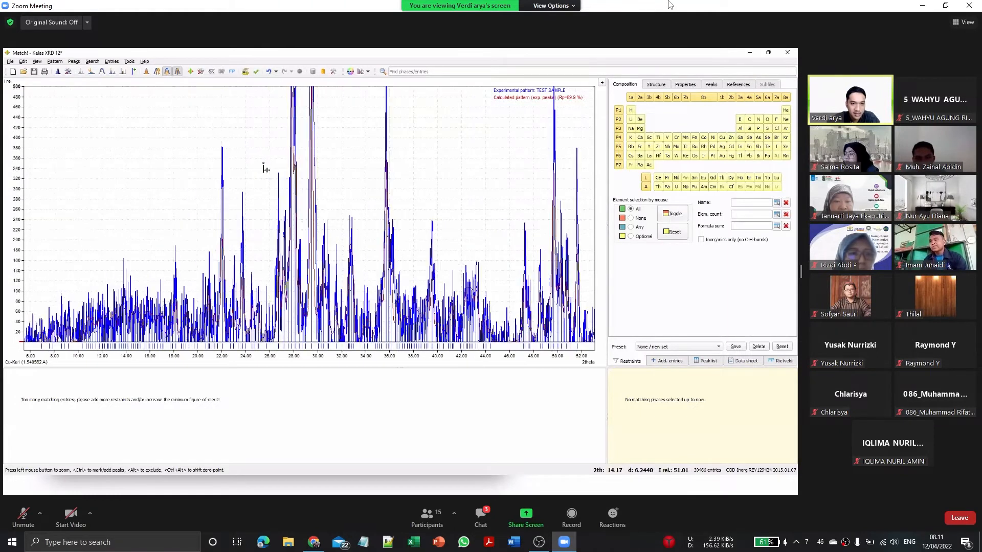
pyautogui.scroll(2, 307, 154)
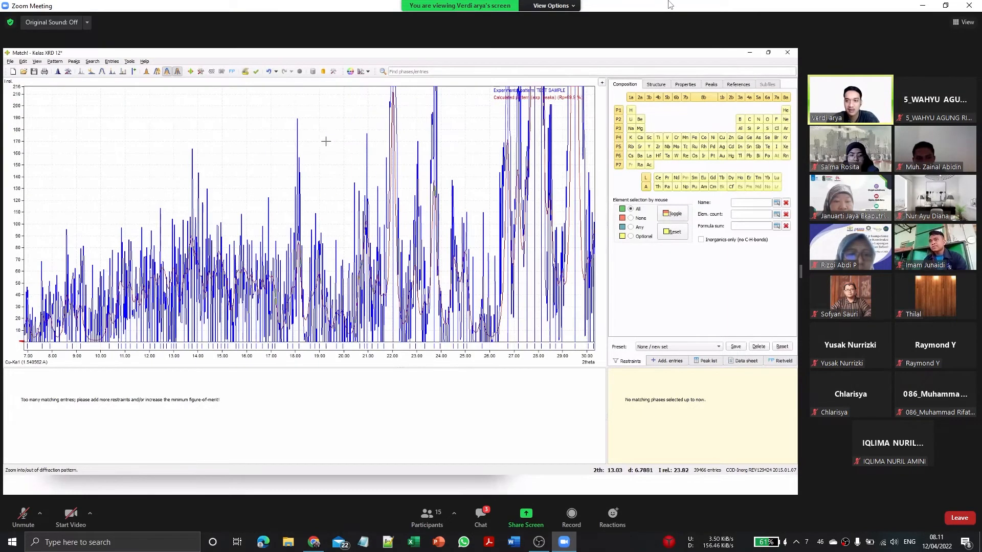
pyautogui.scroll(2, 342, 133)
pyautogui.scroll(1, 317, 169)
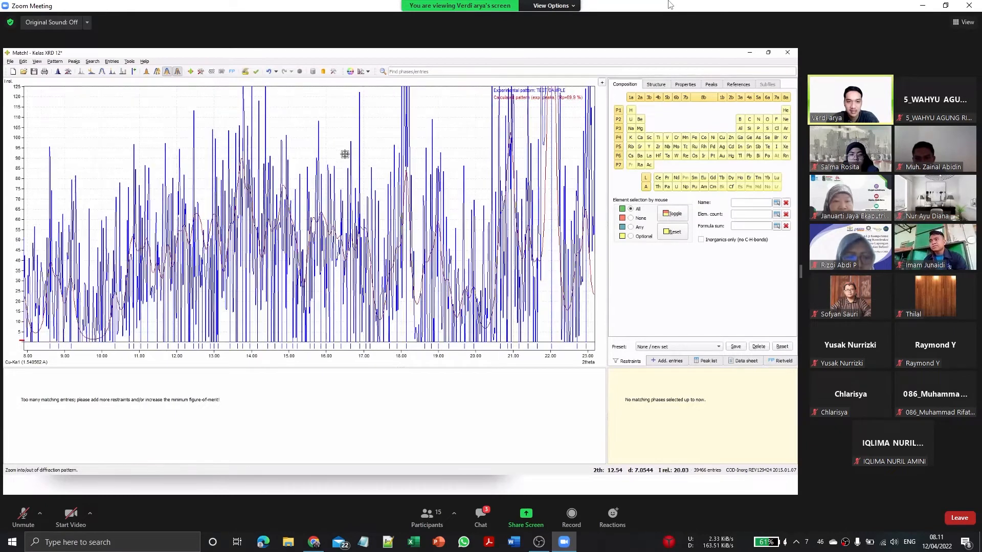
pyautogui.scroll(1, 168, 193)
pyautogui.scroll(1, 114, 193)
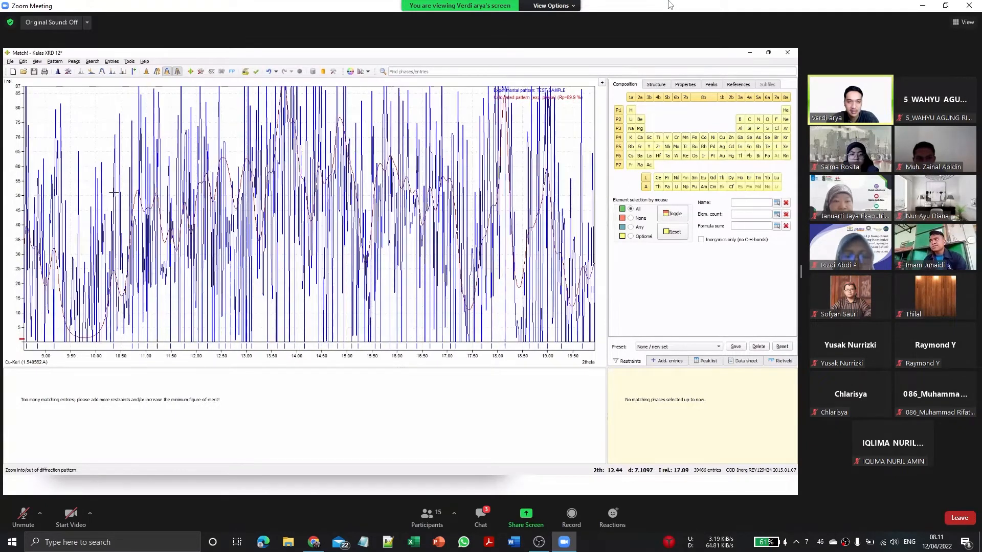
pyautogui.scroll(-4, 106, 195)
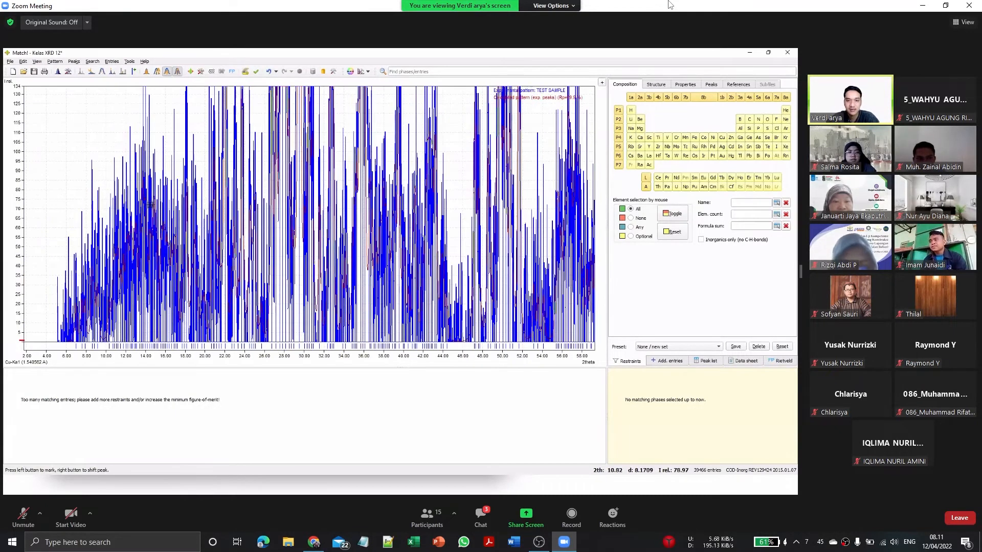
pyautogui.scroll(-2, 154, 203)
pyautogui.scroll(-1, 151, 197)
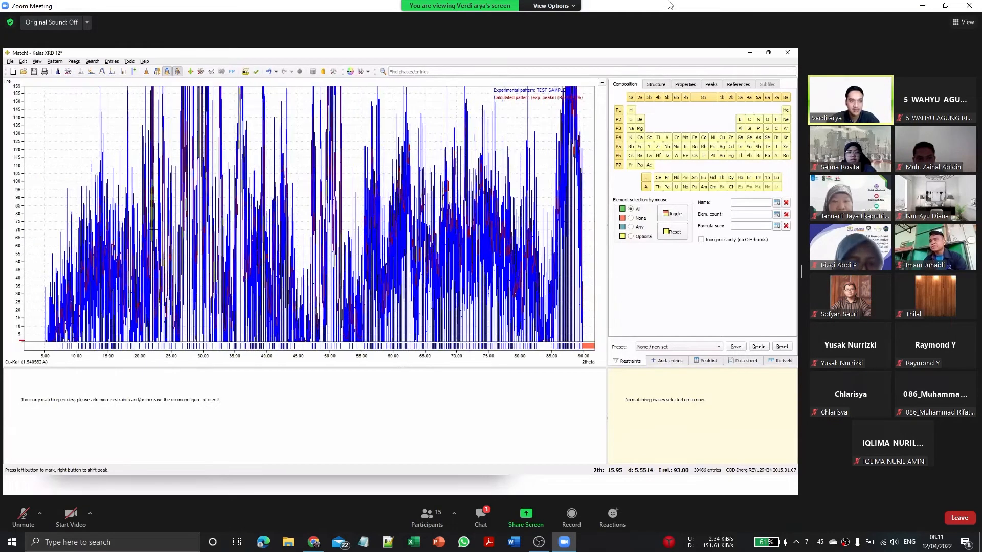
pyautogui.scroll(-3, 151, 205)
pyautogui.scroll(-4, 223, 254)
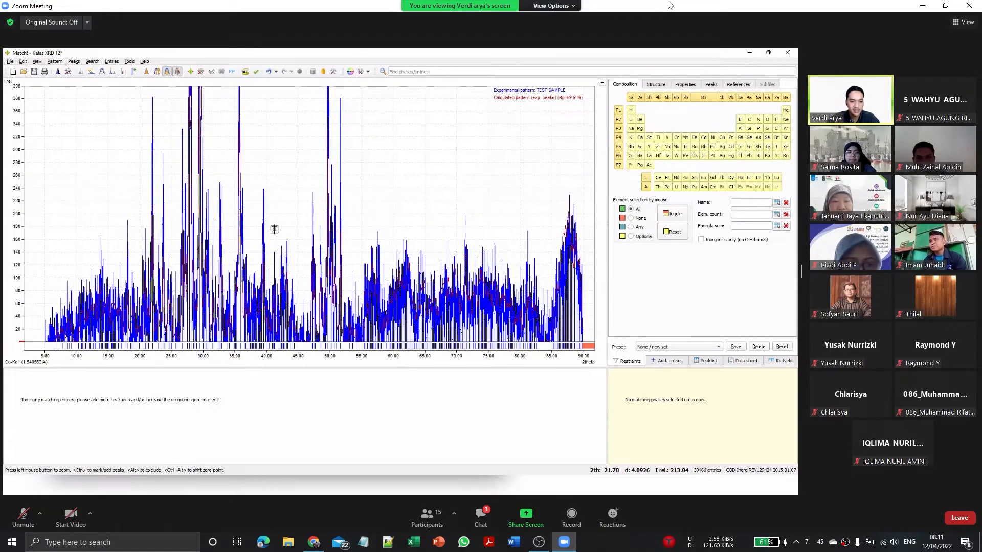
pyautogui.scroll(3, 236, 259)
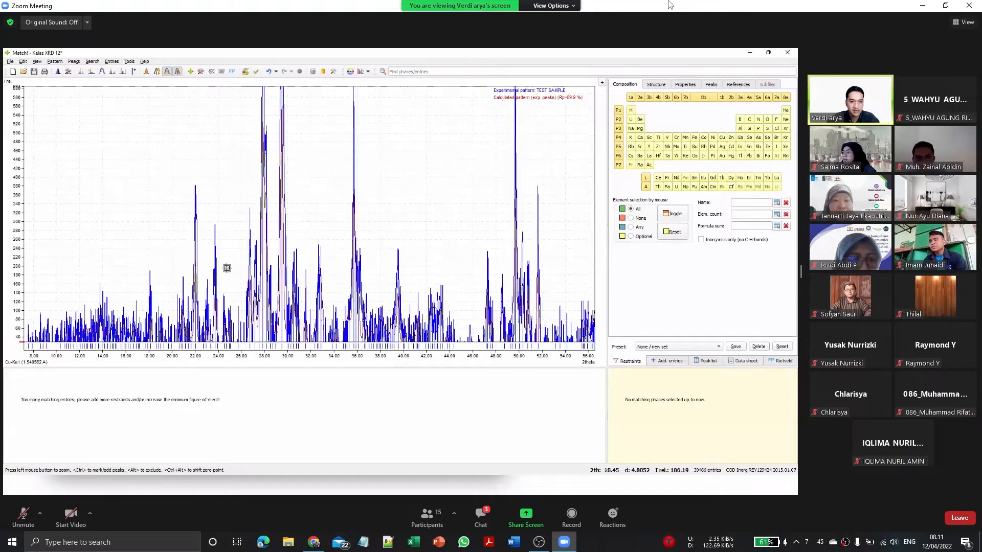
pyautogui.scroll(1, 234, 260)
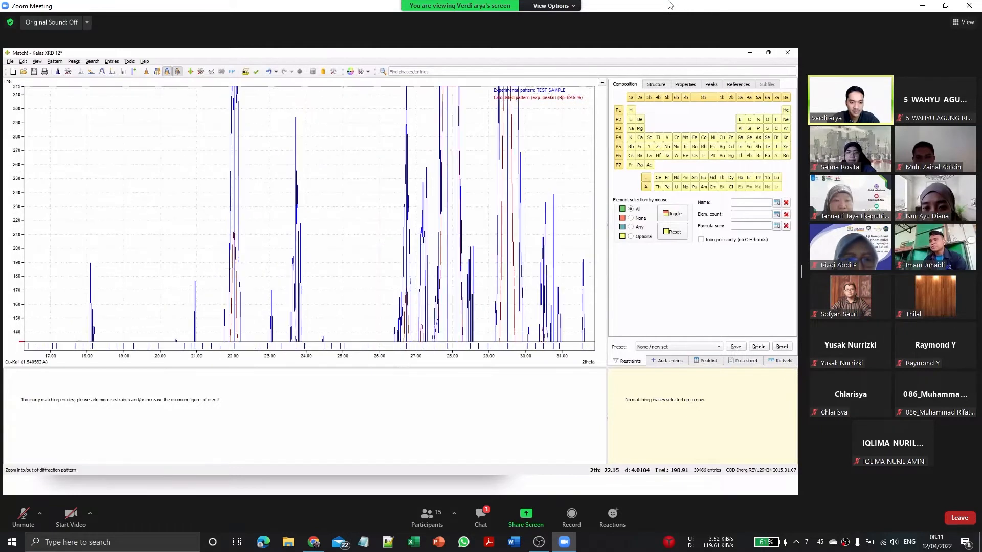
pyautogui.scroll(-2, 182, 302)
pyautogui.scroll(-4, 182, 302)
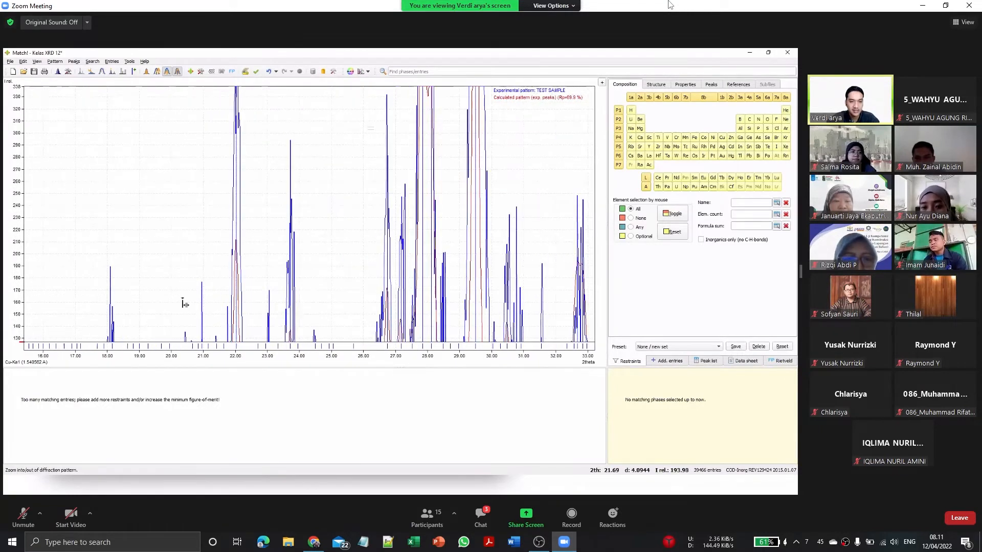
pyautogui.scroll(-3, 184, 250)
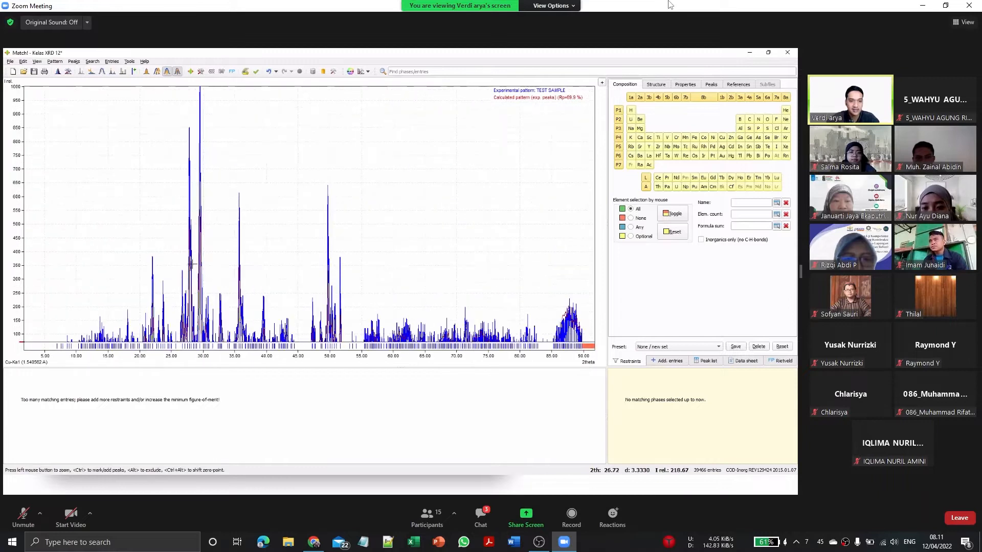
pyautogui.scroll(-1, 221, 243)
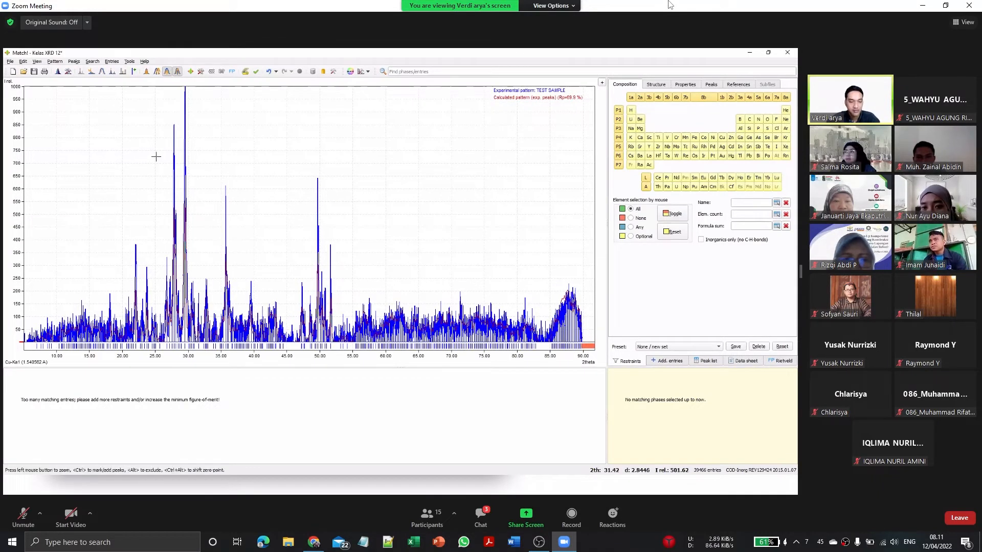
# Step: Increase the peak search sensitivity twice, bringing it to 92%
pyautogui.click(54, 61)
pyautogui.moveTo(148, 128)
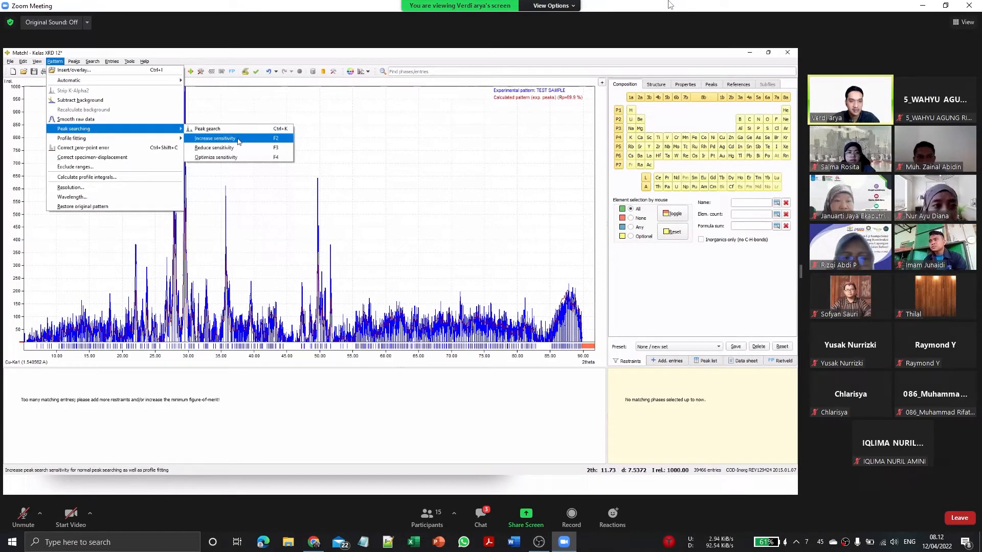
pyautogui.click(261, 139)
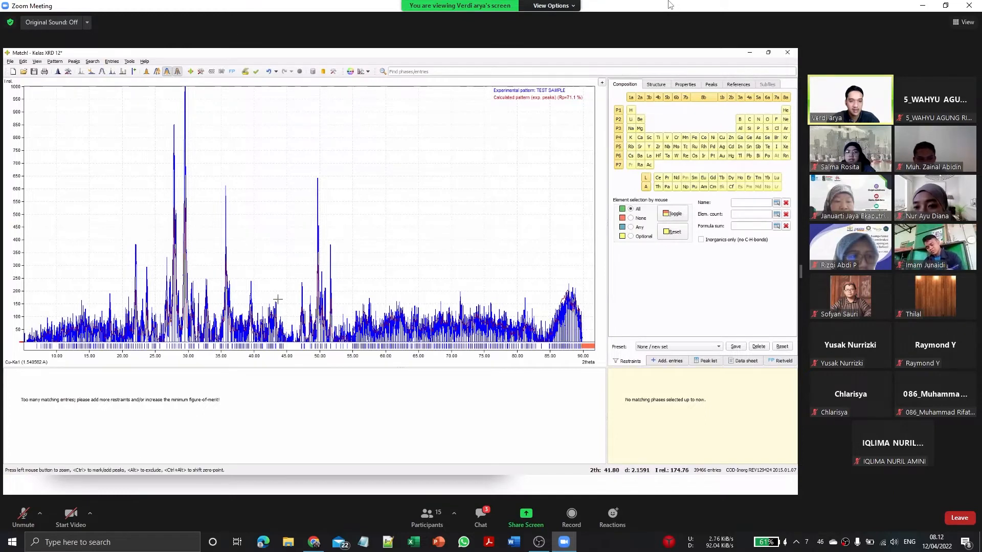
pyautogui.click(55, 62)
pyautogui.moveTo(117, 132)
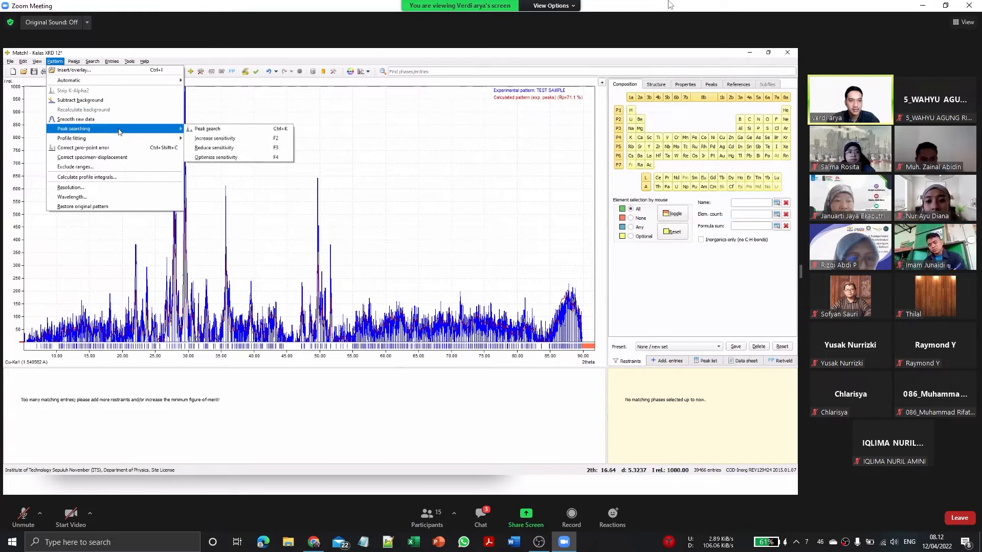
pyautogui.click(217, 138)
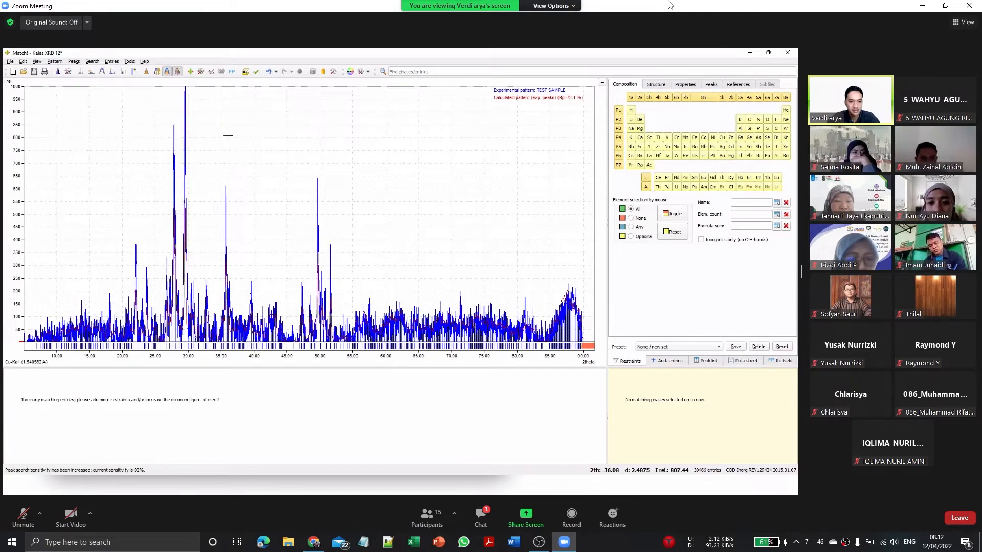
# Step: Examine closely the detected peaks and calculated profile between about 19.5 and 29 degrees 2theta
pyautogui.scroll(1, 231, 323)
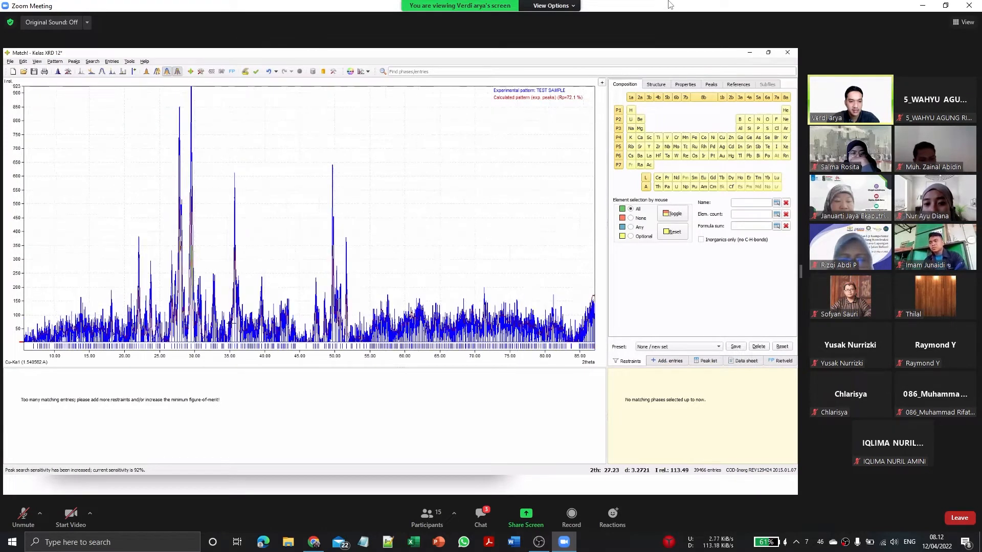
pyautogui.scroll(3, 233, 321)
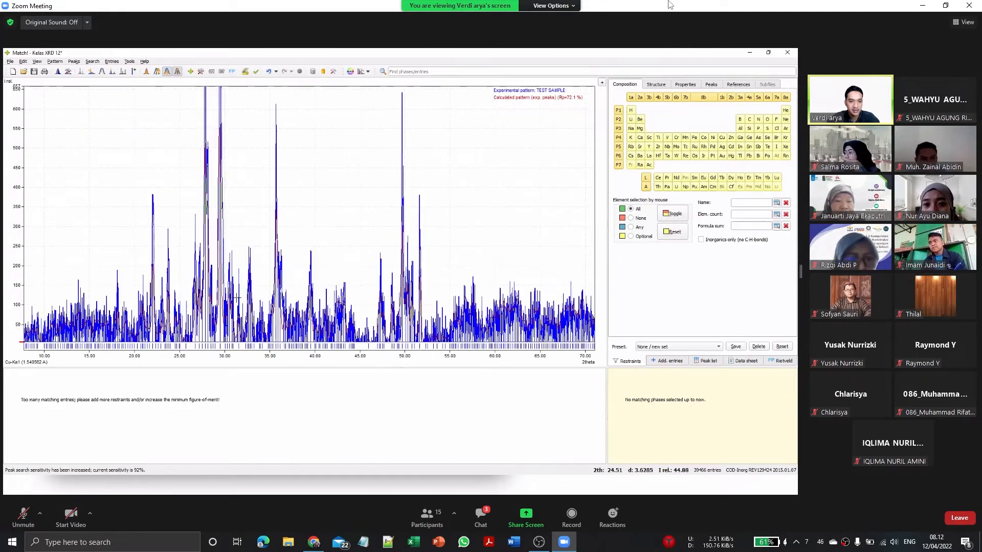
pyautogui.scroll(1, 231, 272)
pyautogui.scroll(2, 72, 102)
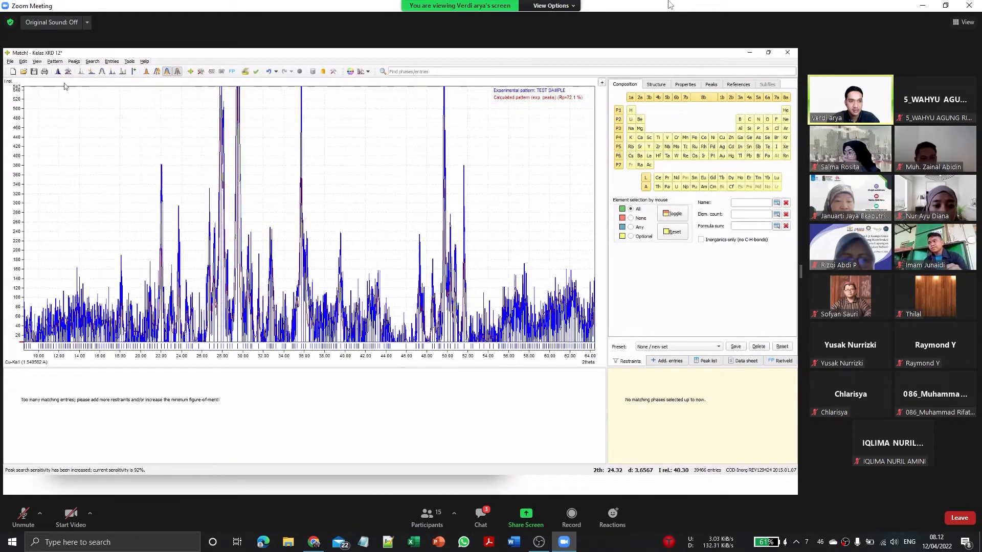
pyautogui.scroll(2, 77, 125)
pyautogui.scroll(2, 208, 137)
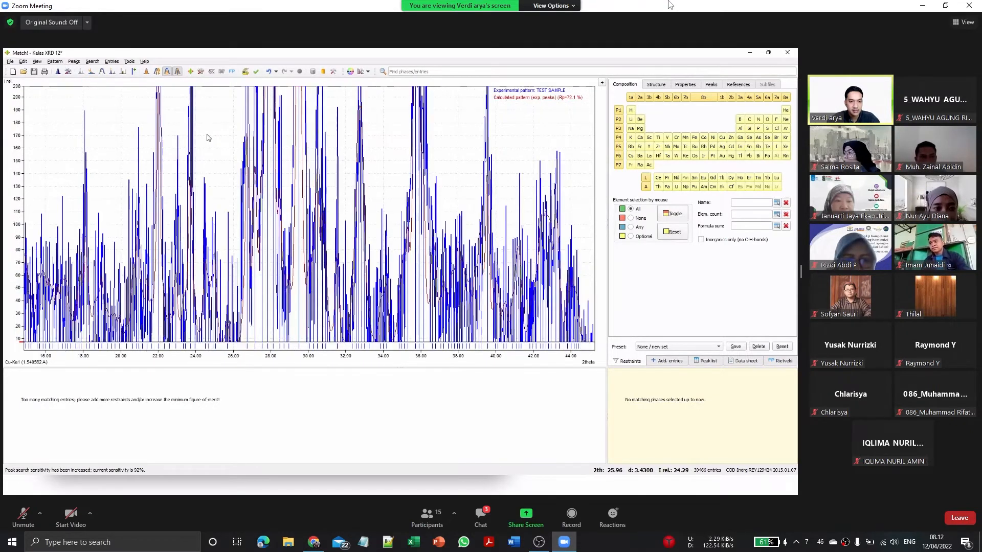
pyautogui.scroll(2, 204, 138)
pyautogui.scroll(2, 91, 271)
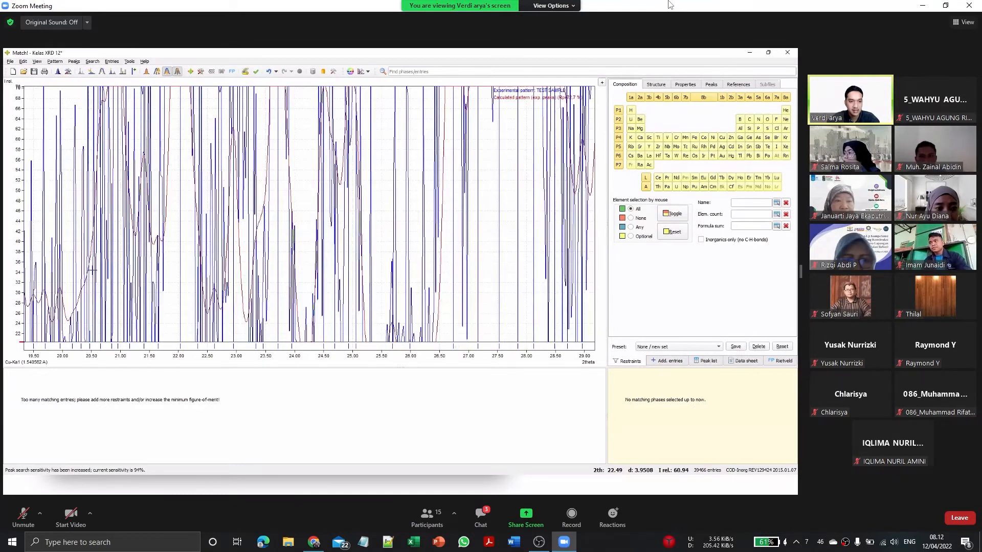
# Step: Increase the peak search sensitivity further to 96%
pyautogui.click(55, 61)
pyautogui.moveTo(76, 128)
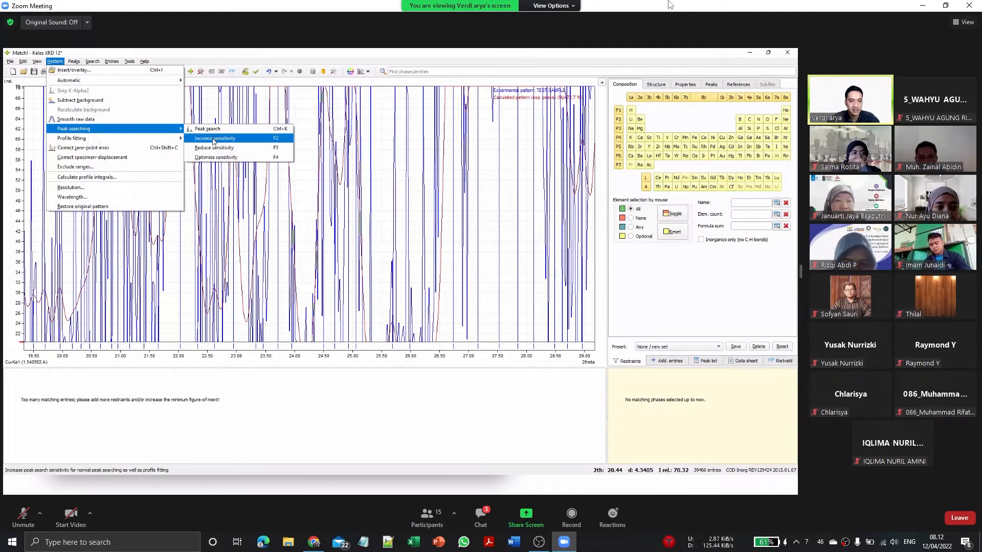
pyautogui.click(211, 139)
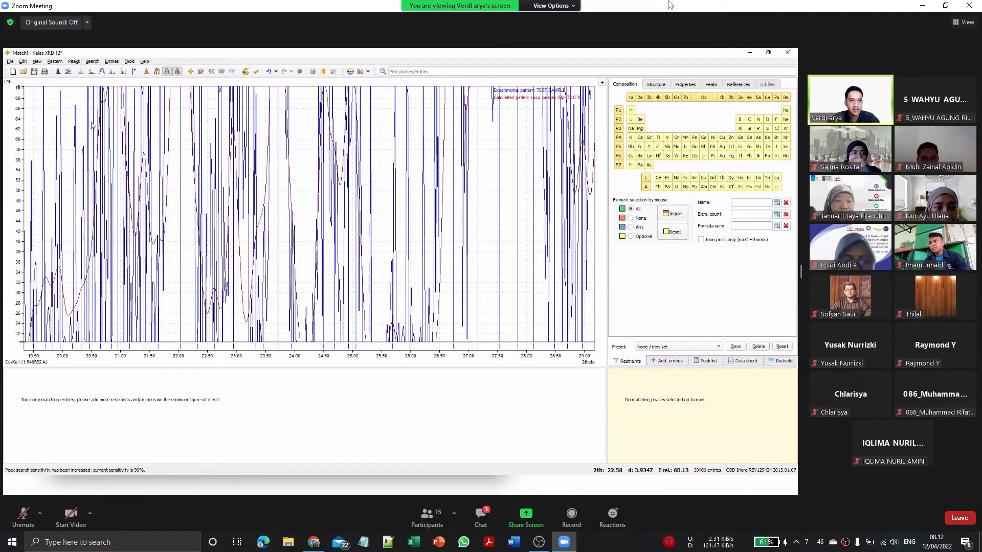
# Step: Increase the peak search sensitivity twice more, bringing it to 100%
pyautogui.click(55, 61)
pyautogui.moveTo(77, 129)
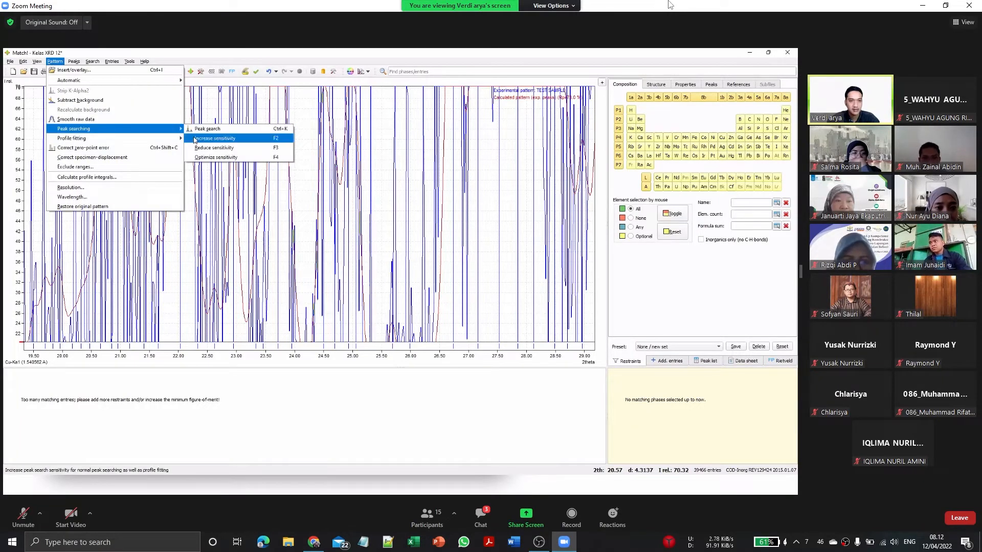
pyautogui.click(195, 139)
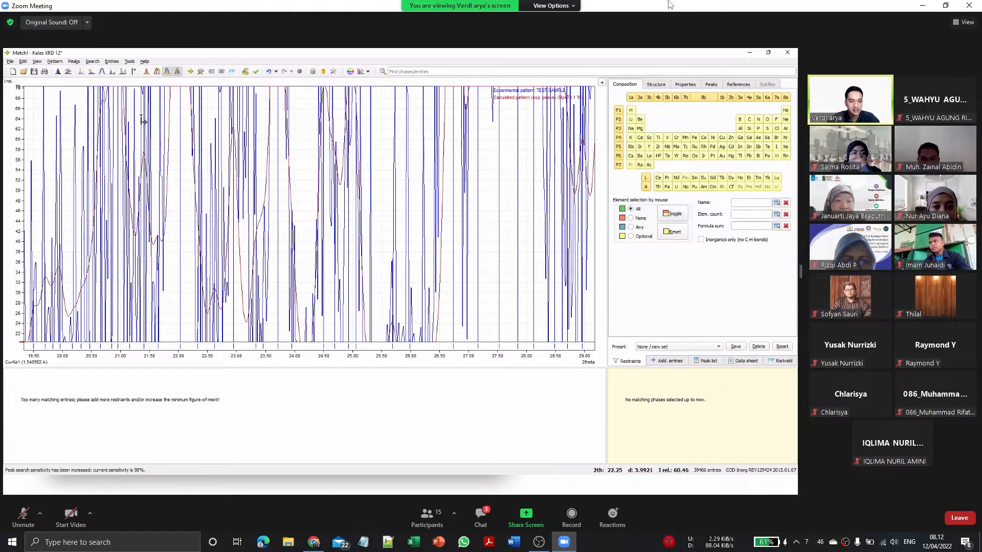
pyautogui.click(55, 61)
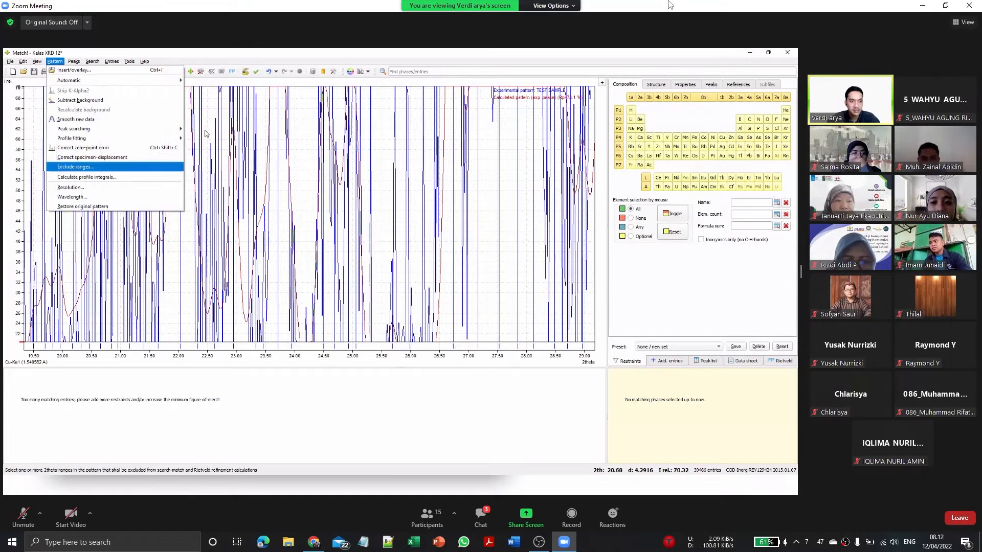
pyautogui.click(225, 138)
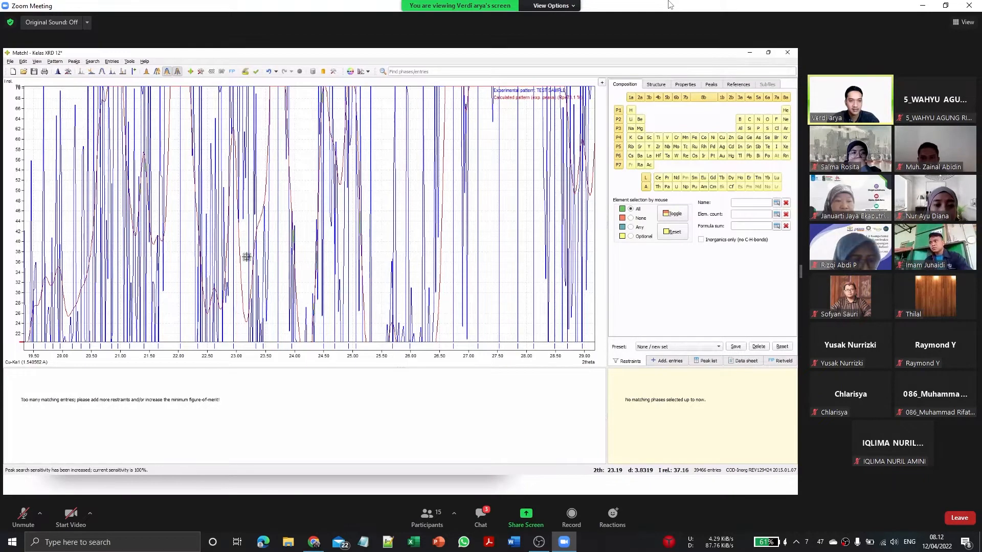
# Step: Examine the detected peaks and calculated profile over progressively wider 2theta ranges, ending with the full pattern
pyautogui.scroll(-1, 248, 260)
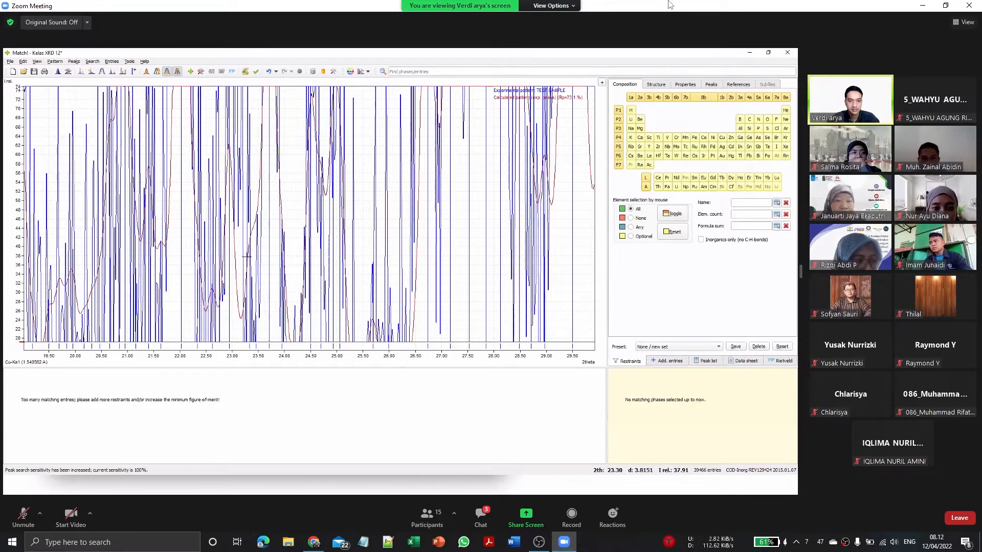
pyautogui.scroll(-1, 247, 257)
pyautogui.scroll(-1, 247, 258)
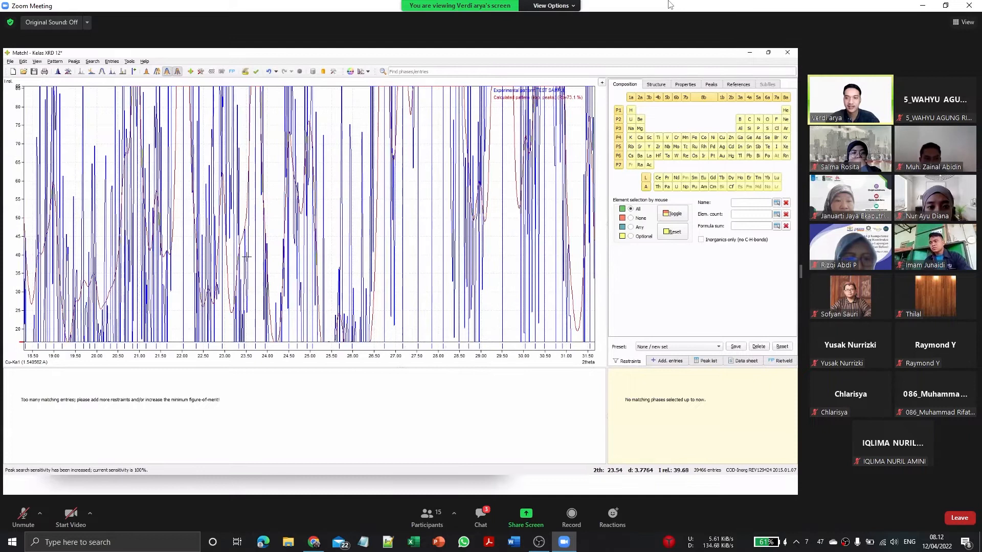
pyautogui.scroll(-1, 247, 257)
pyautogui.doubleClick(247, 257)
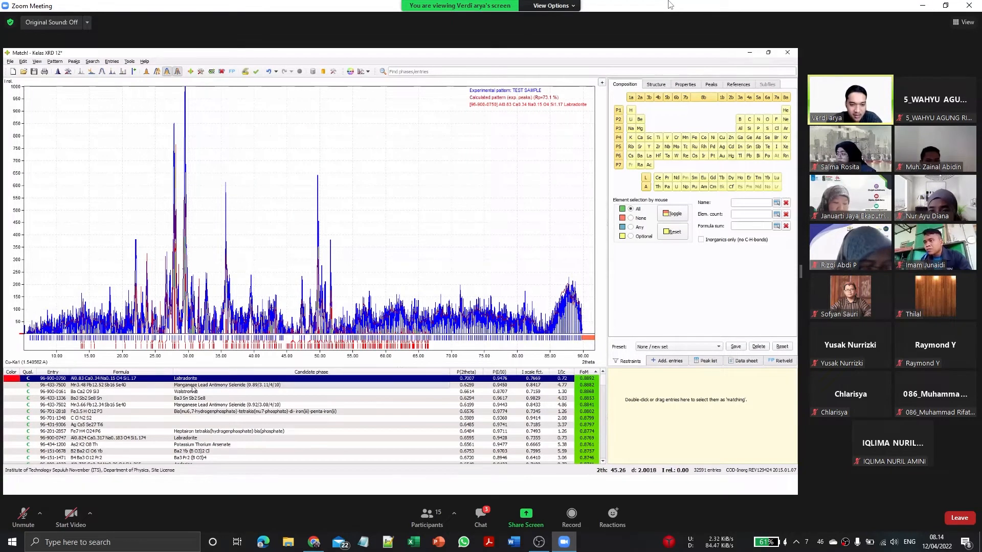
# Step: Compare several top candidate phases with the experimental pattern, browse the lower-ranked candidates, and return to the top-ranked Labradorite entry
pyautogui.press('Down')
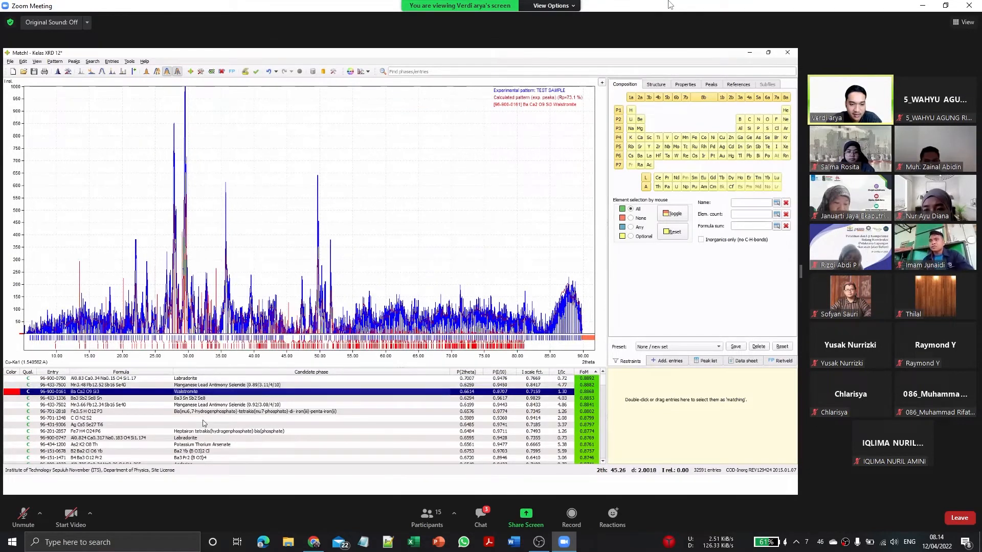
pyautogui.press('Down')
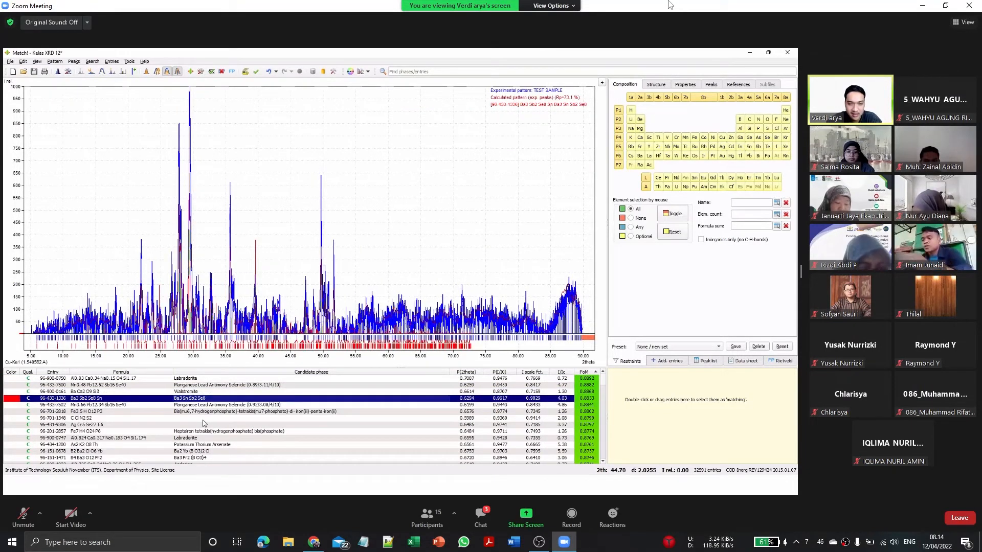
pyautogui.scroll(-5, 203, 420)
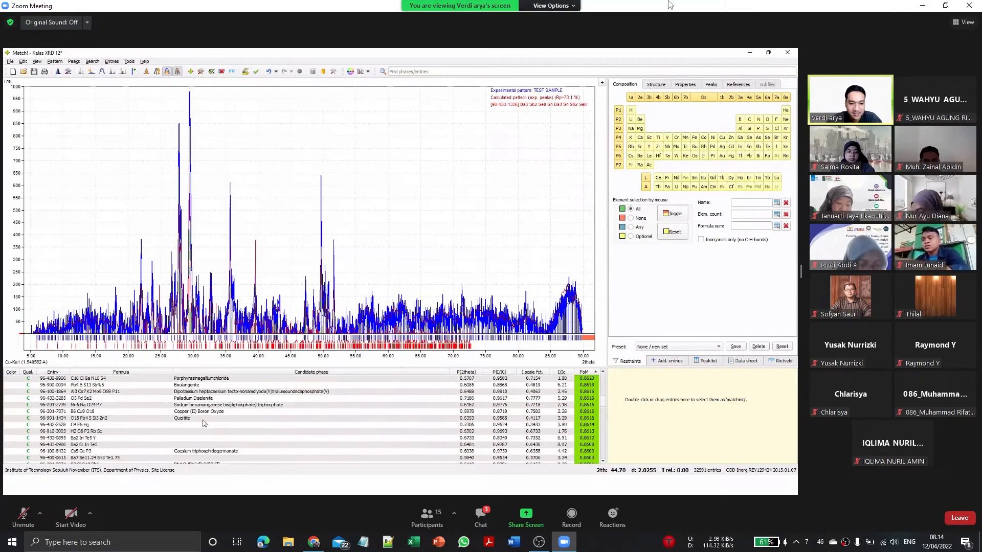
pyautogui.scroll(-6, 203, 420)
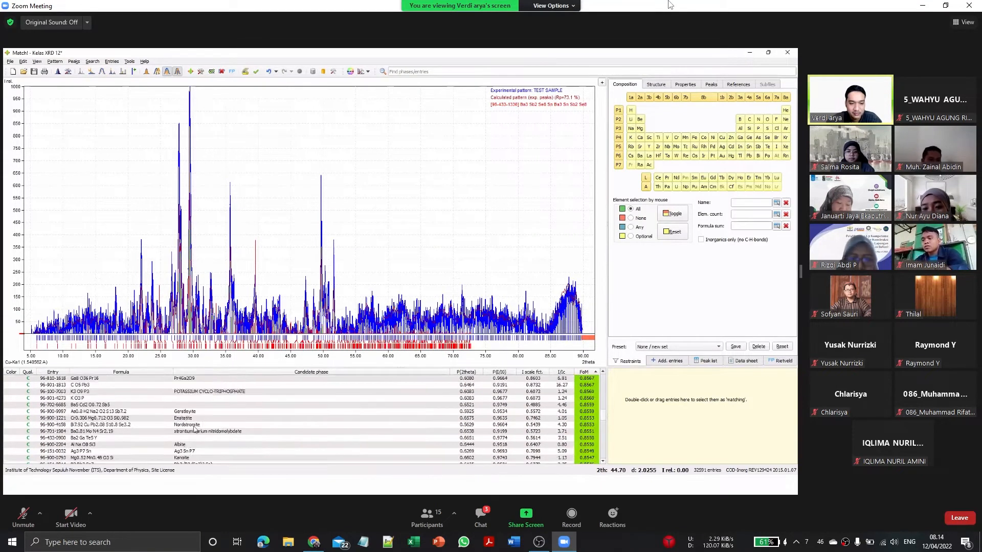
pyautogui.scroll(-5, 192, 443)
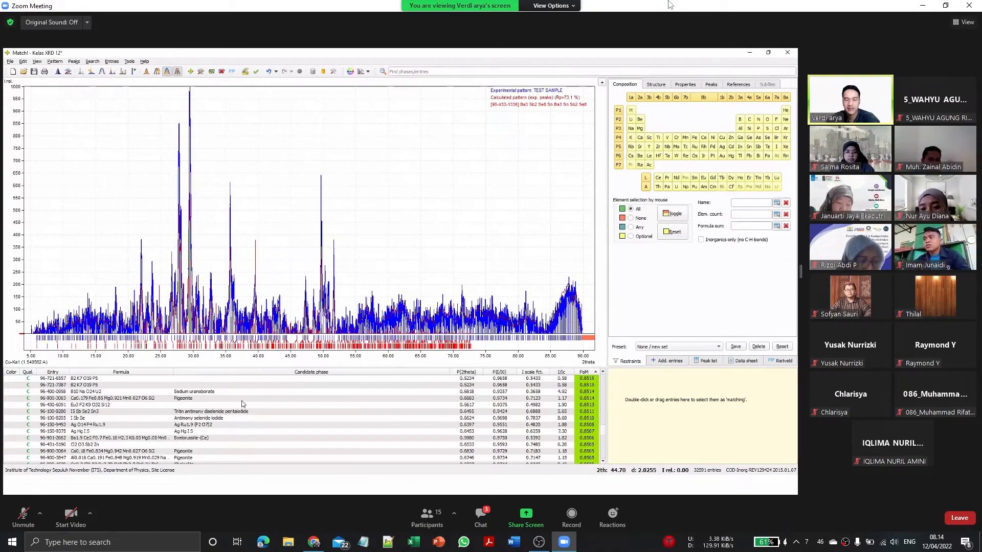
pyautogui.scroll(-6, 333, 386)
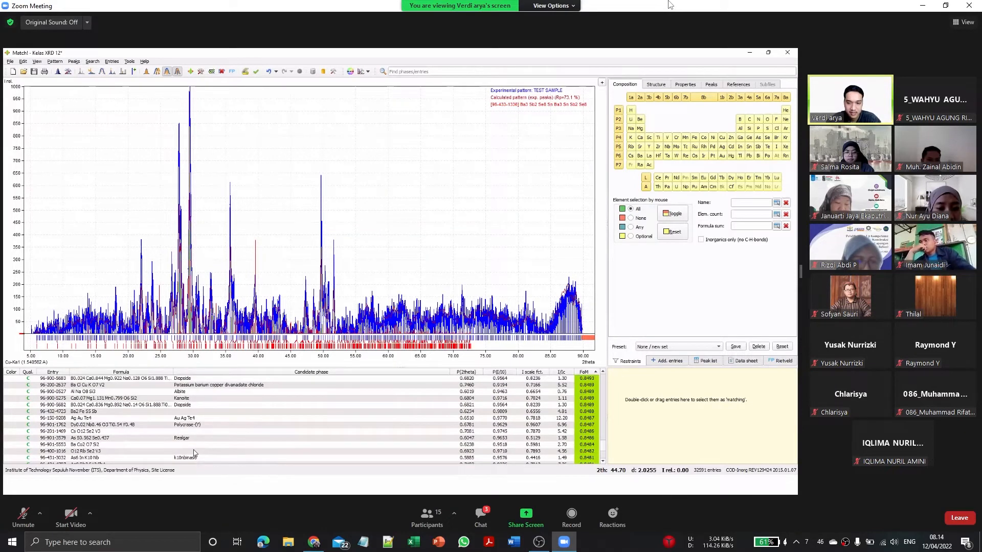
pyautogui.scroll(3, 117, 409)
pyautogui.scroll(15, 40, 399)
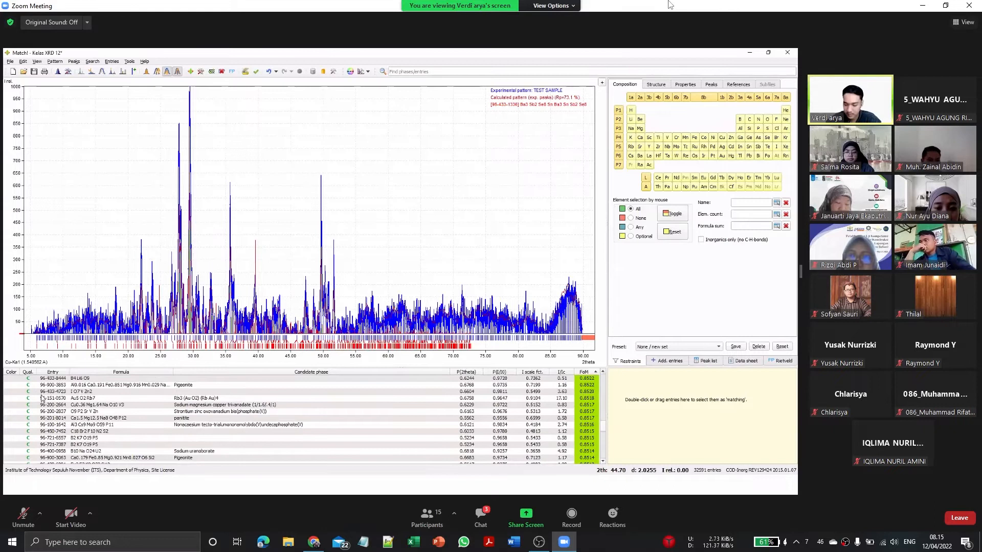
pyautogui.scroll(5, 46, 393)
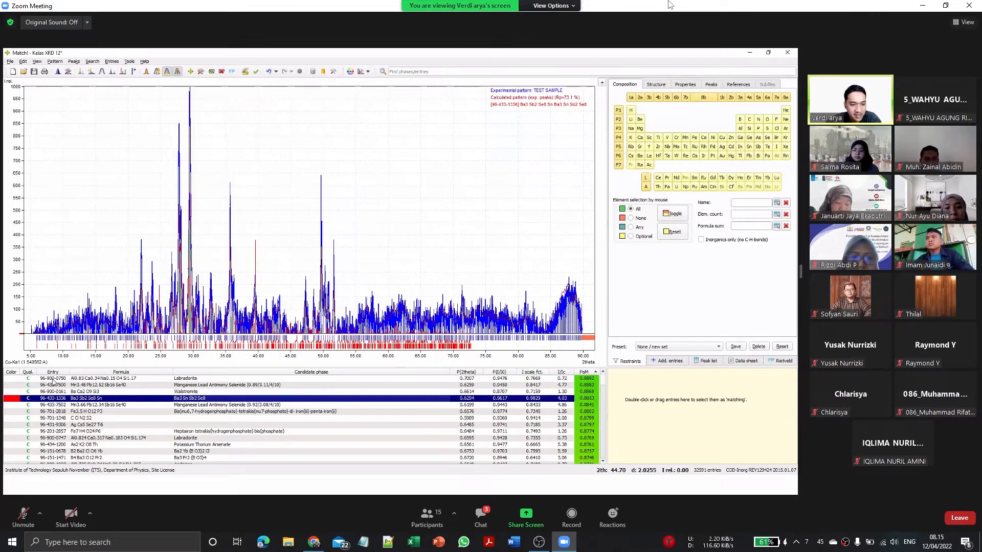
pyautogui.click(62, 379)
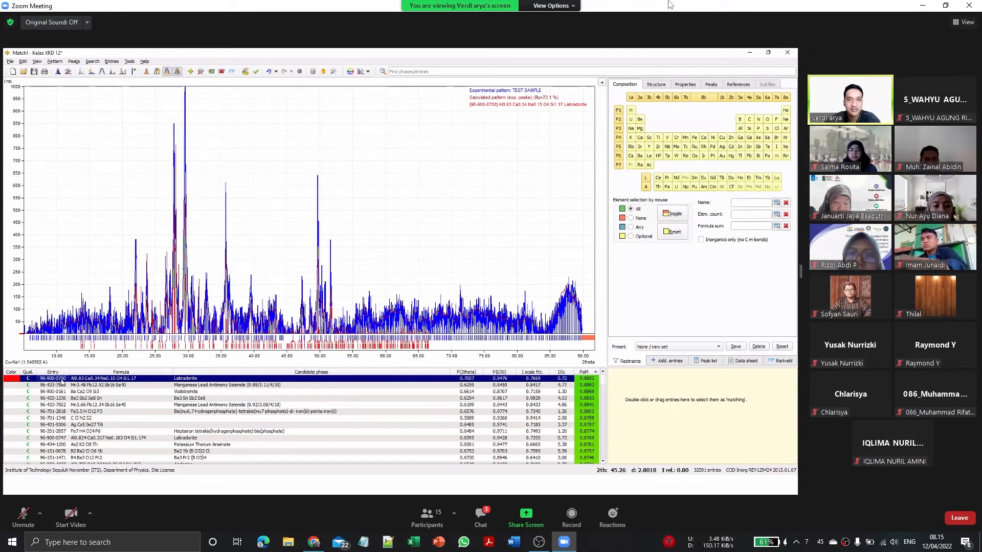
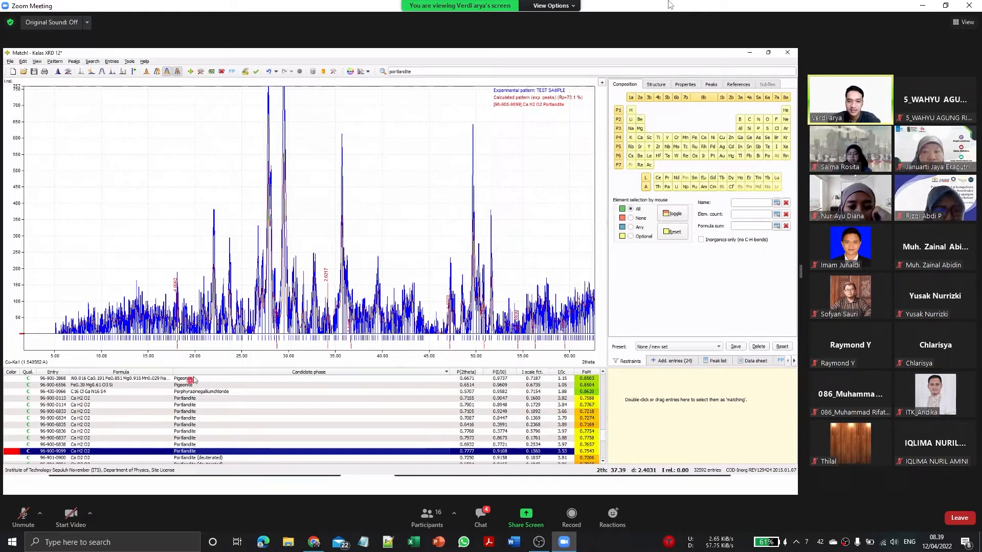
# Step: Compare the Portlandite candidates from entry 96-900-0113 to 96-900-6835 with the experimental pattern
pyautogui.scroll(-1, 216, 438)
pyautogui.scroll(-3, 215, 439)
pyautogui.scroll(4, 216, 439)
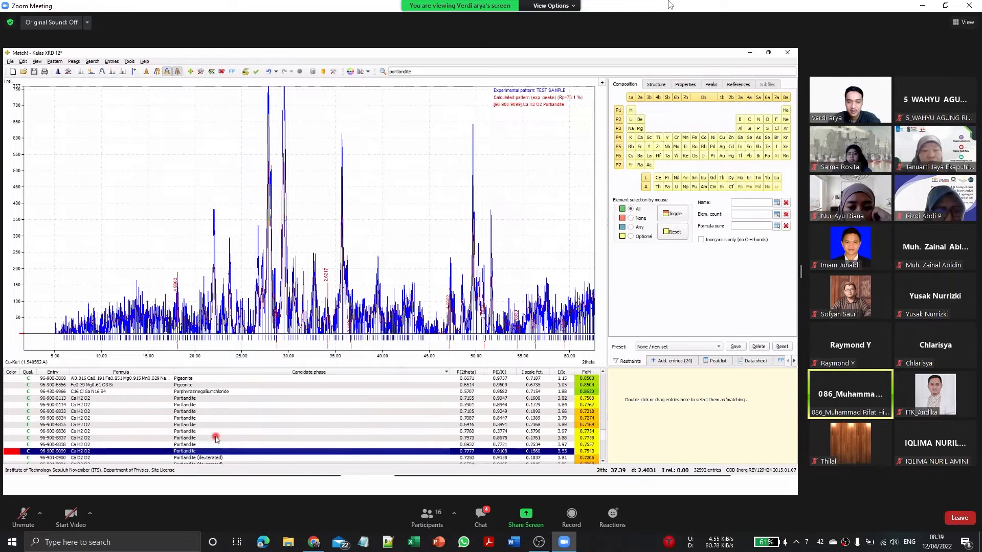
pyautogui.click(206, 399)
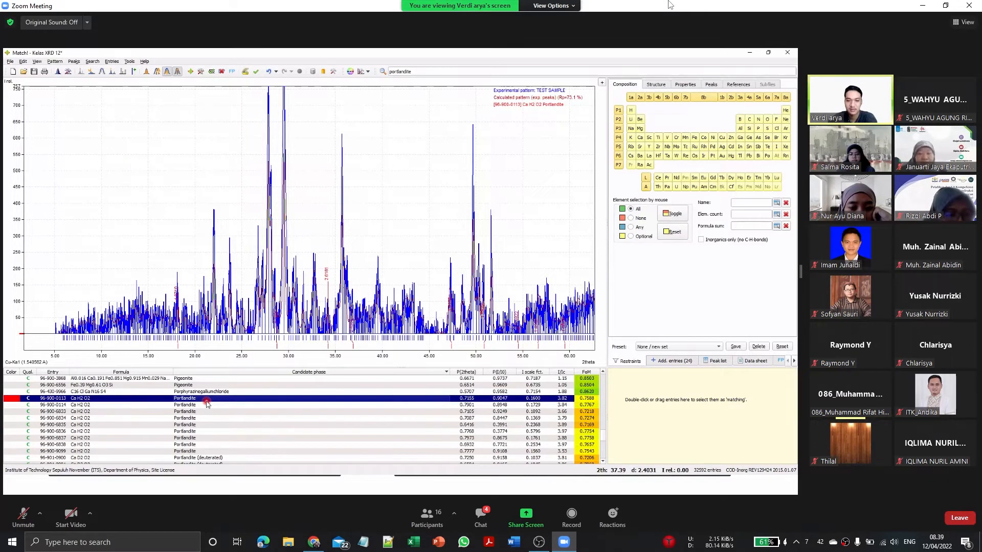
pyautogui.press('Down')
pyautogui.press('Down')
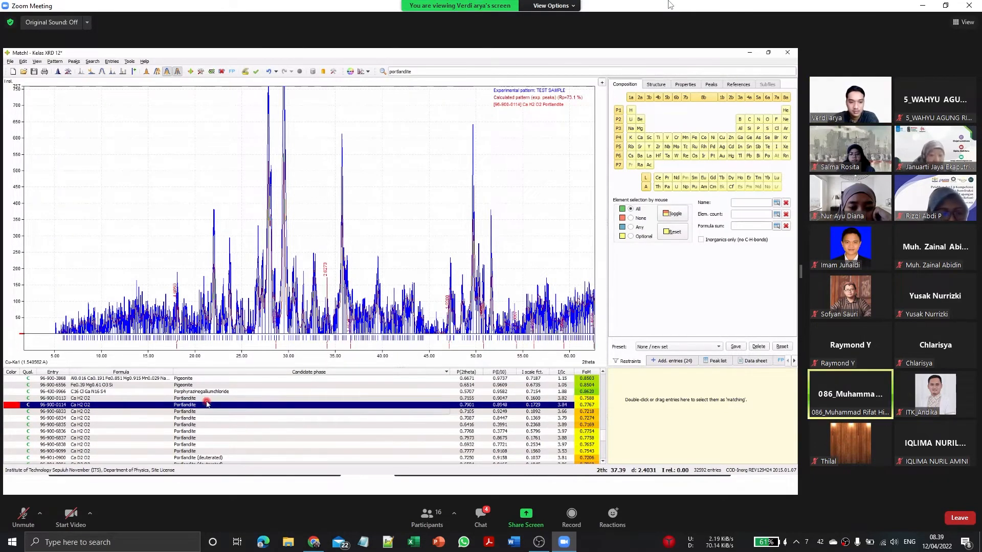
pyautogui.press('Down')
pyautogui.press('Down')
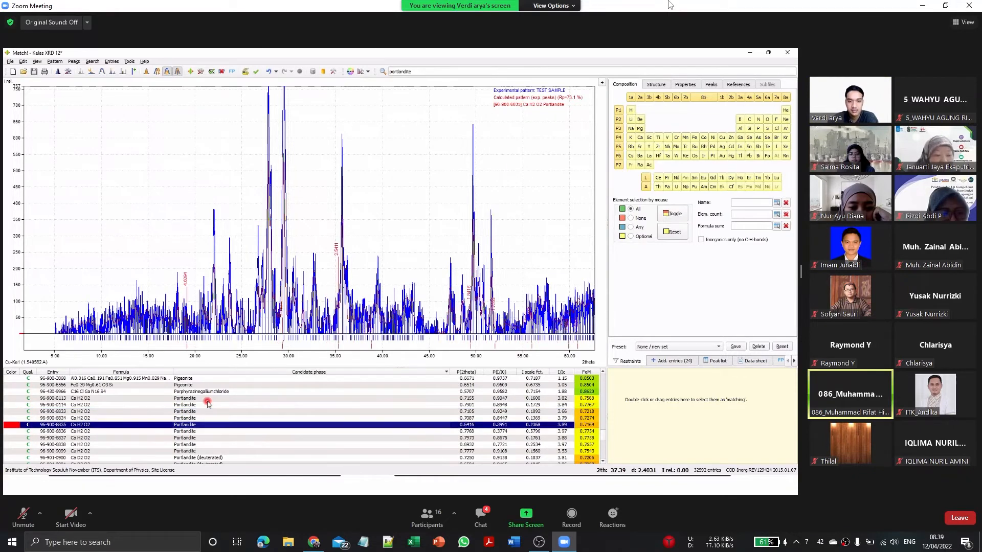
pyautogui.press('Up')
pyautogui.press('Up')
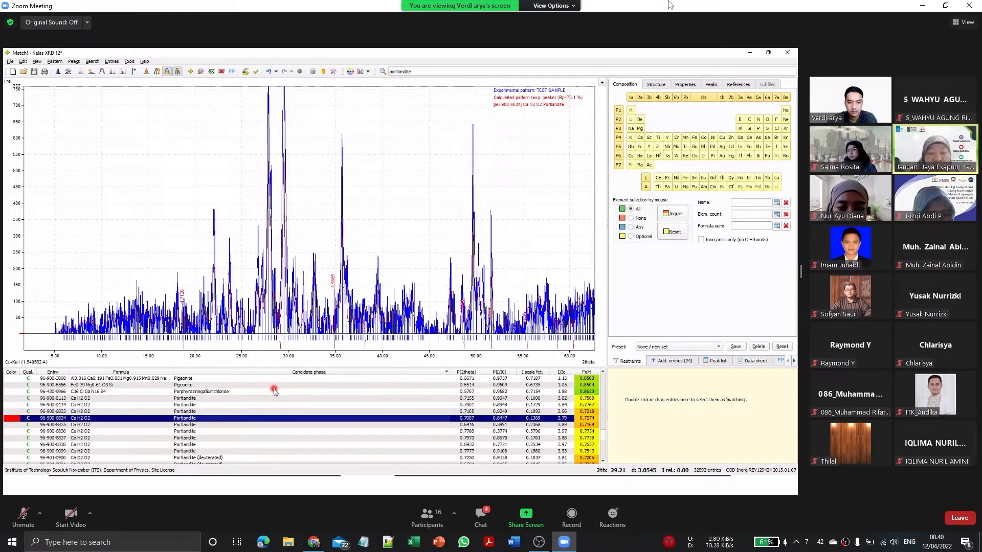
# Step: Check the remaining Portlandite candidates down to entry 96-900-9099 and re-examine the first few Portlandite entries
pyautogui.press('Down')
pyautogui.press('Down')
pyautogui.press('Down')
pyautogui.press('Down')
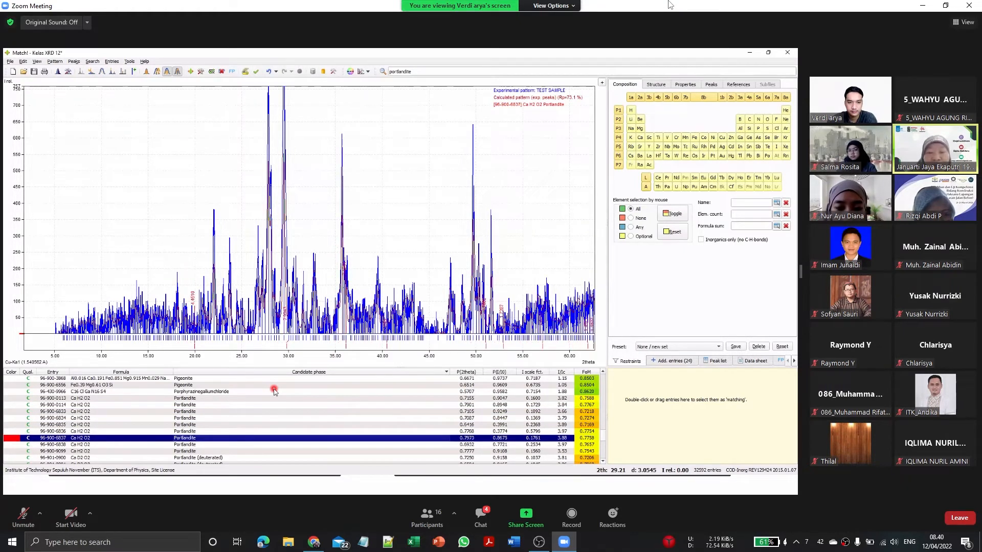
pyautogui.press('Down')
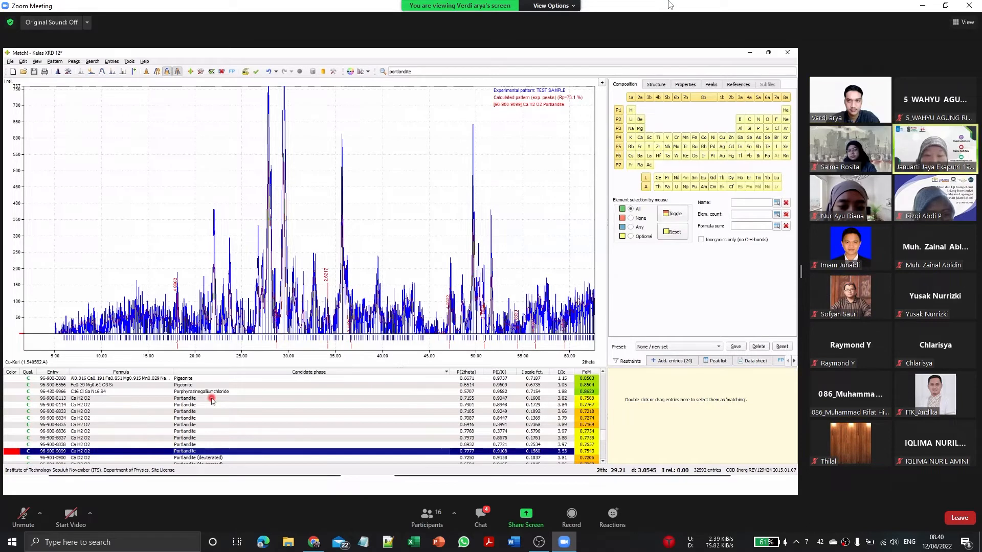
pyautogui.click(578, 398)
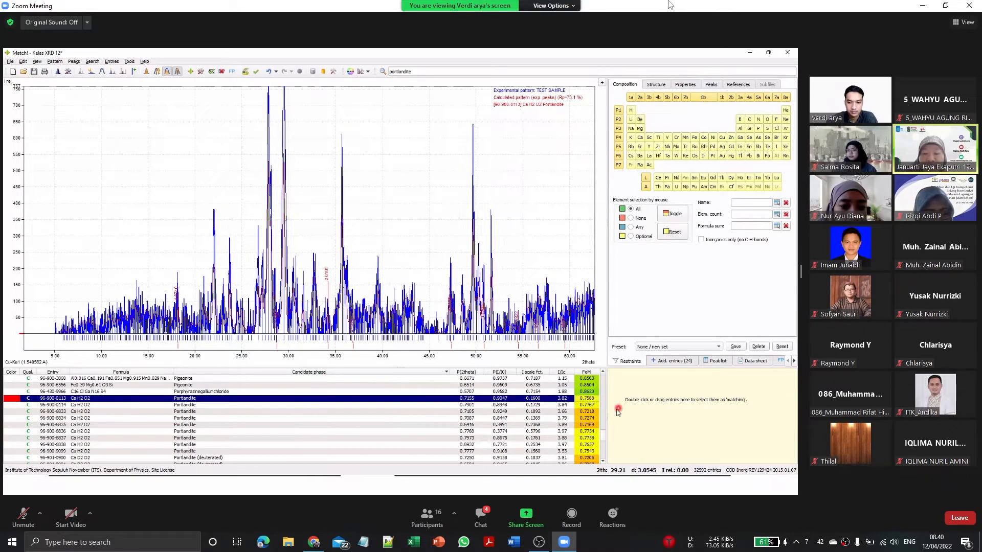
pyautogui.press('Down')
pyautogui.press('Down')
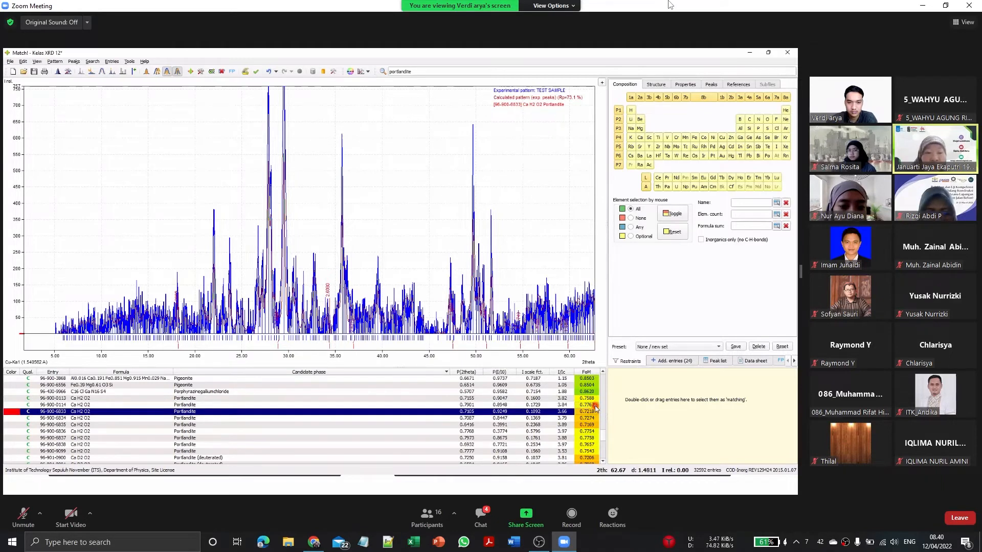
pyautogui.press('Up')
pyautogui.press('Up')
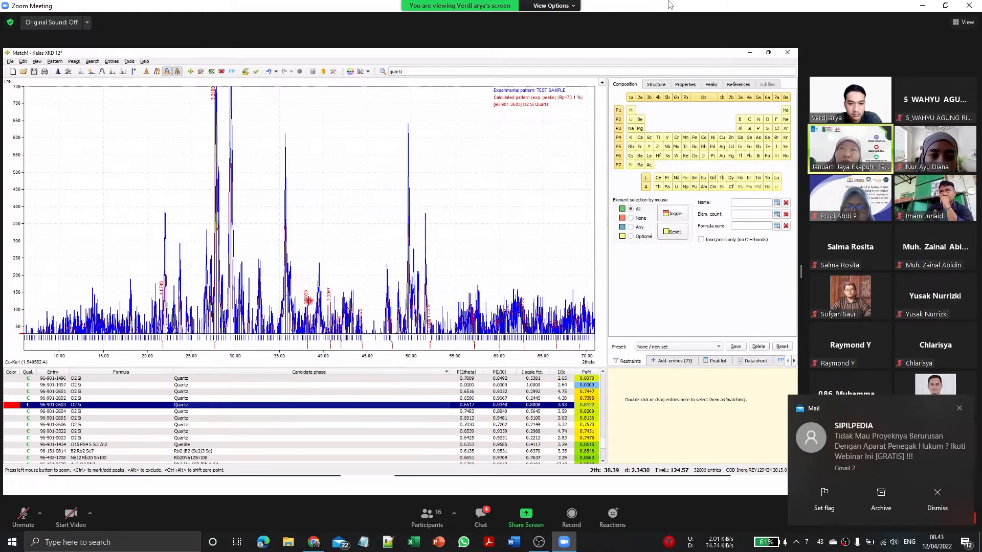
# Step: Compare the Quartz candidates from entry 96-901-2604 to 96-901-5023 with the experimental pattern and return to 96-901-2604
pyautogui.click(306, 415)
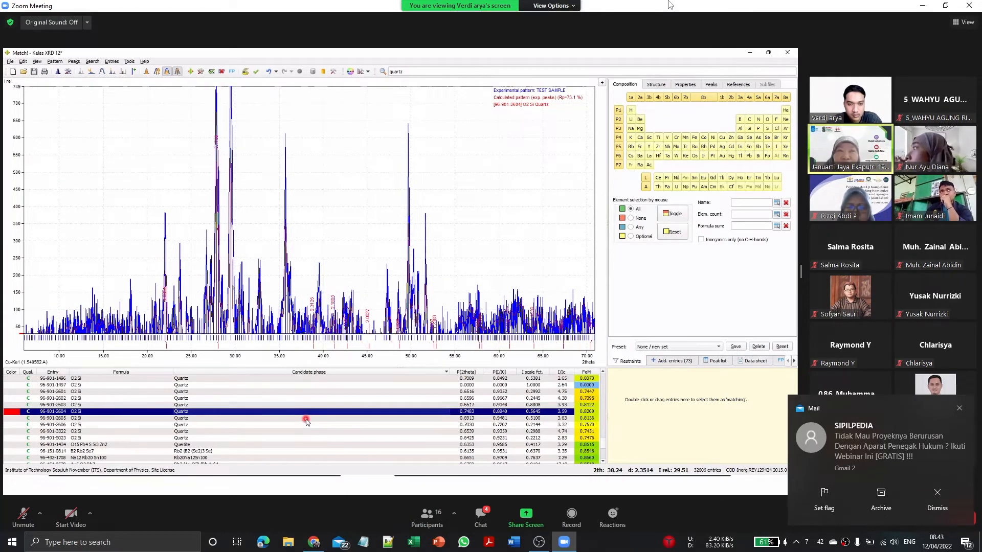
pyautogui.click(308, 419)
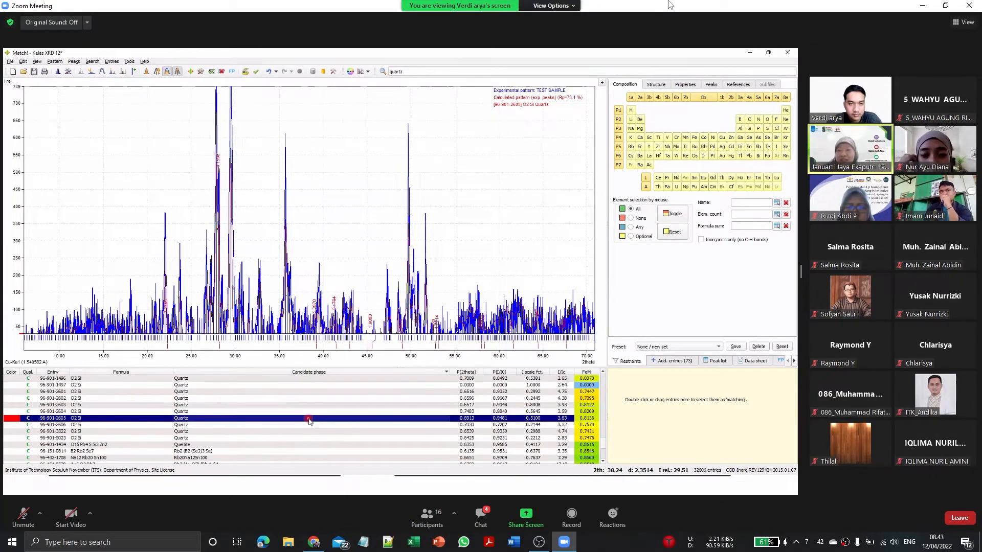
pyautogui.press('Down')
pyautogui.press('Down')
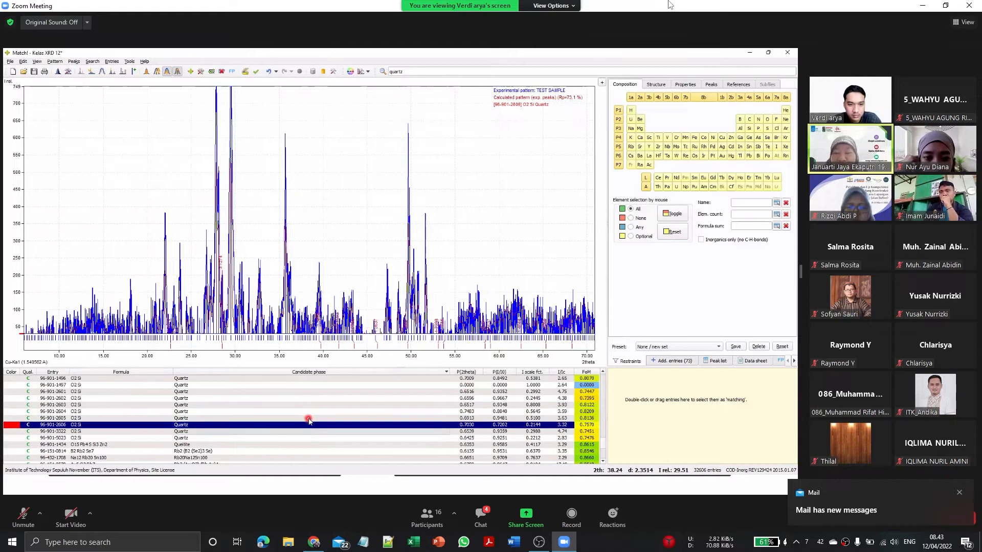
pyautogui.press('Down')
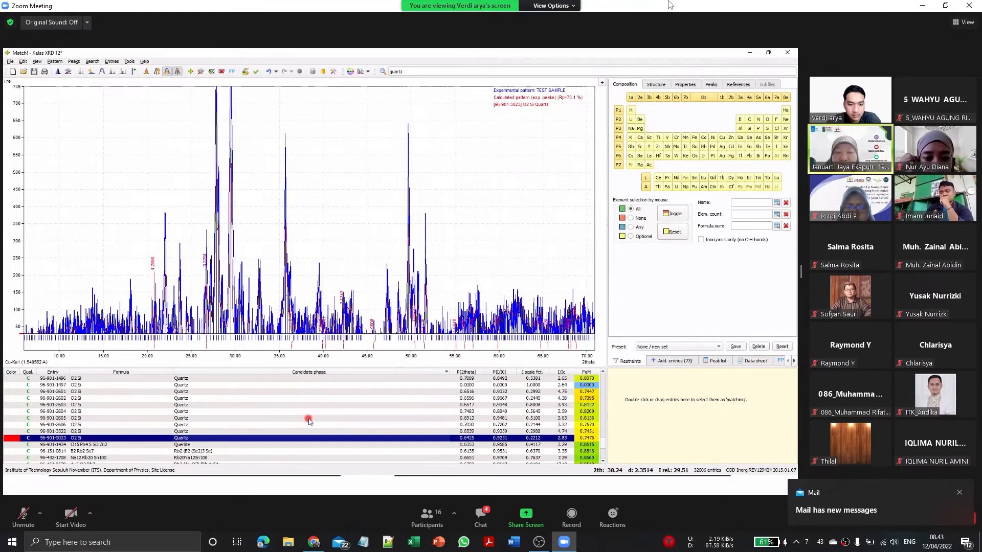
pyautogui.press('Up')
pyautogui.press('Up')
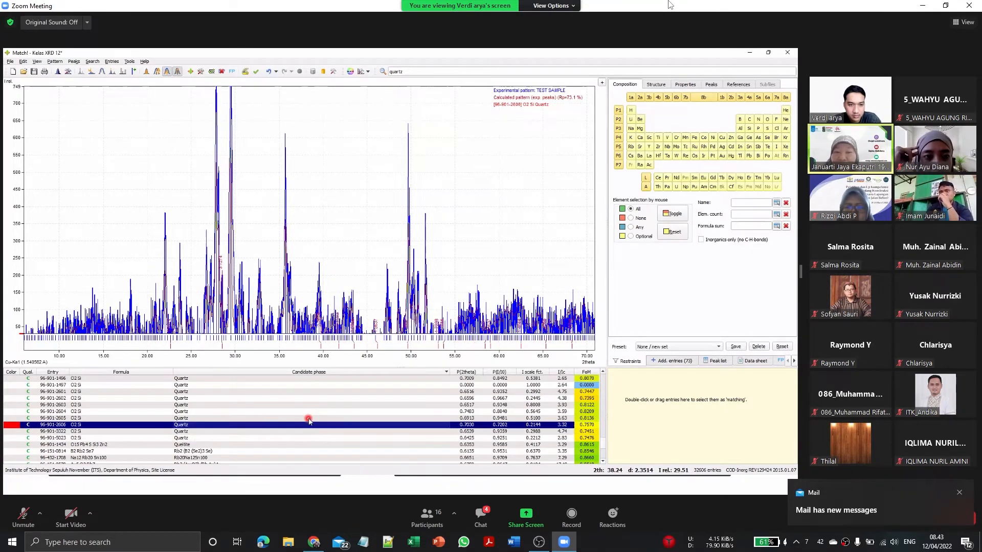
pyautogui.press('Up')
pyautogui.press('Up')
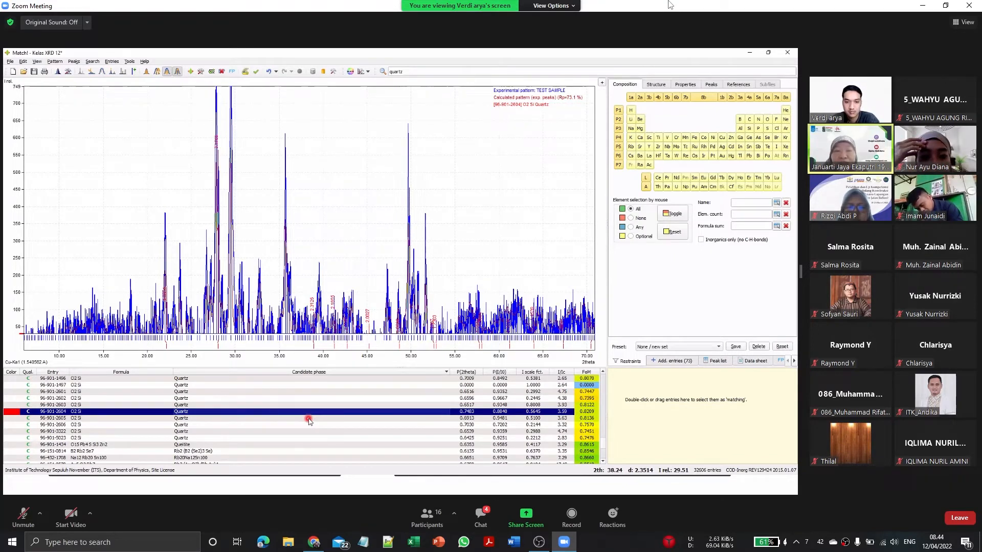
# Step: Alternate between Quartz entry 96-901-2604 and the entries just above it to compare how their peaks fit the pattern
pyautogui.press('Up')
pyautogui.press('Down')
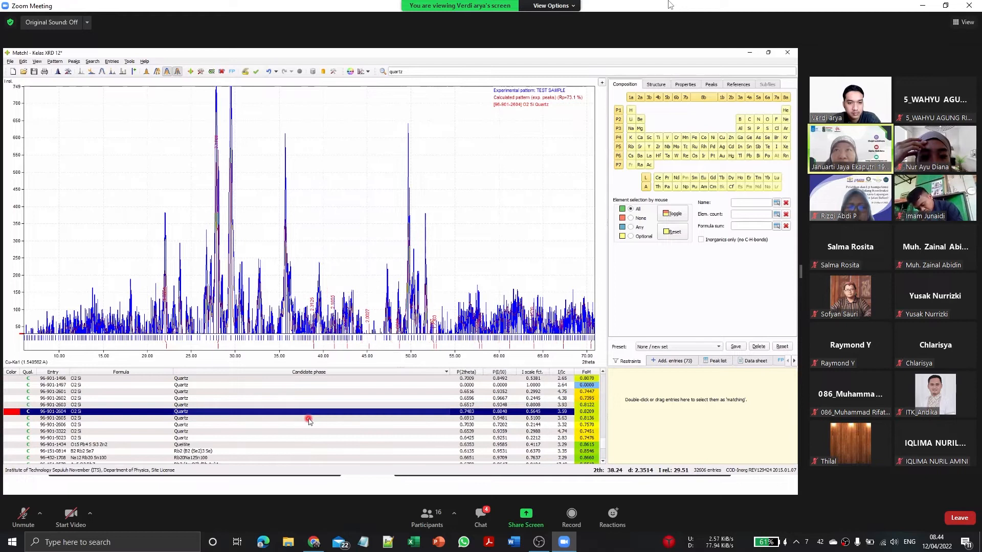
pyautogui.press('Up')
pyautogui.press('Up')
pyautogui.press('Down')
pyautogui.press('Up')
pyautogui.press('Down')
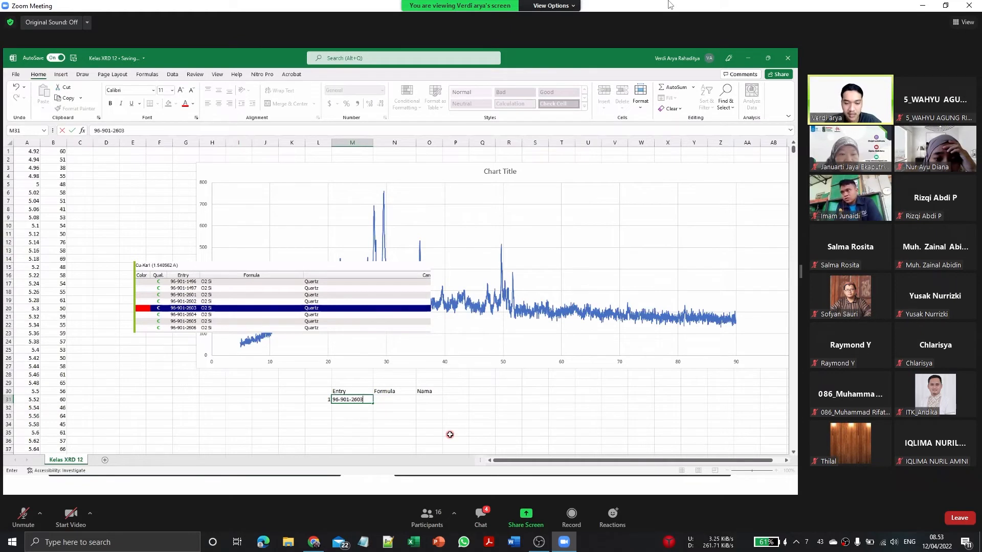
# Step: In the Kelas XRD 12 Excel sheet, complete the row for entry 96-901-2603 with formula O2 Si and name Quartz
pyautogui.click(406, 398)
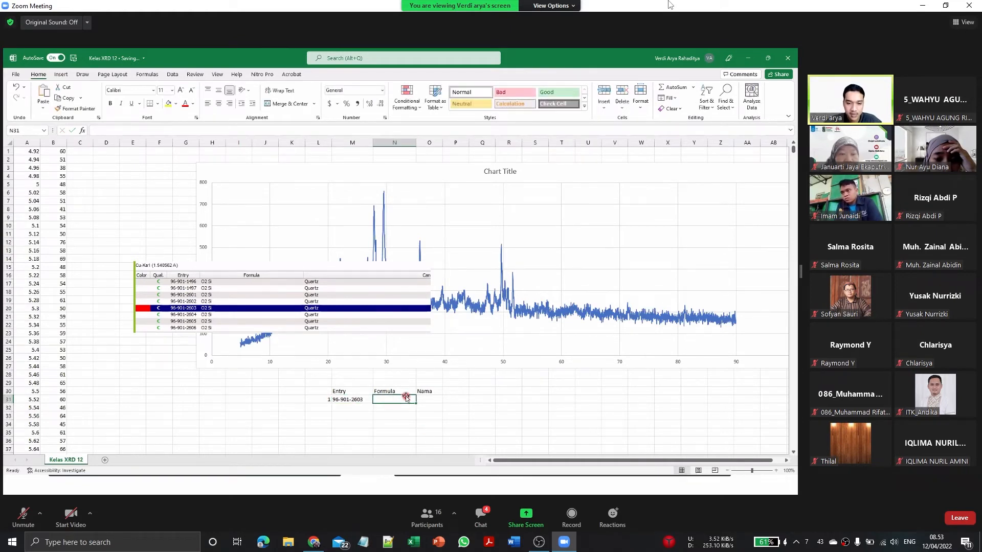
pyautogui.write('O2 Si')
pyautogui.press('Tab')
pyautogui.write('Qu')
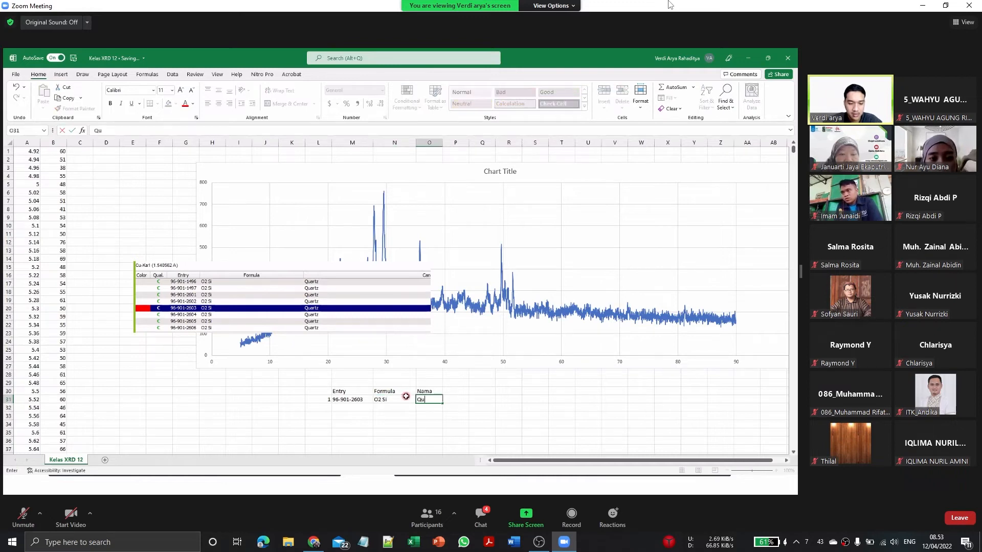
pyautogui.write('artz')
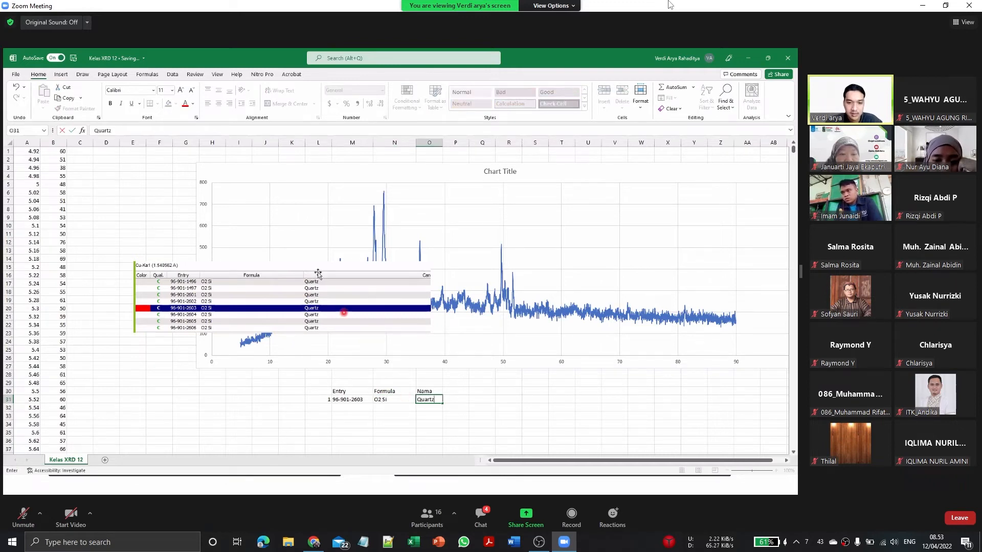
# Step: Move the pasted candidate-list picture off the chart and delete it from the worksheet
pyautogui.moveTo(309, 269); pyautogui.dragTo(284, 393)
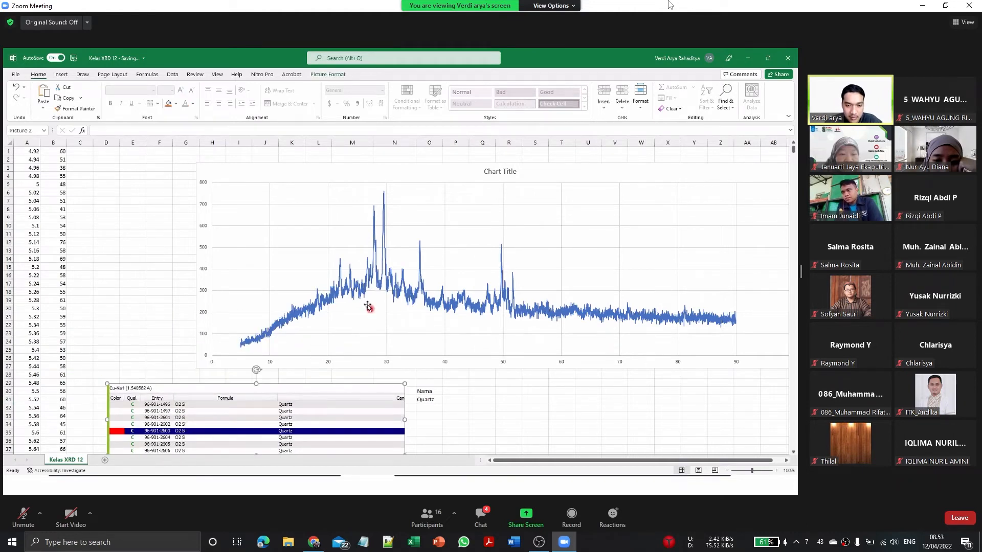
pyautogui.click(342, 262)
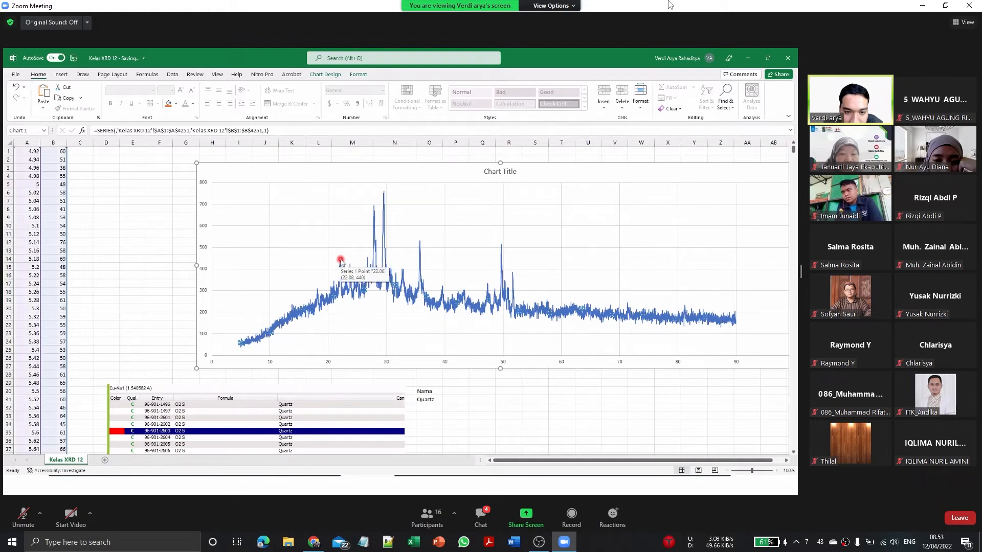
pyautogui.moveTo(350, 403); pyautogui.dragTo(92, 312)
pyautogui.press('Delete')
# Step: Add the header Kode above the number column of the phase table
pyautogui.click(323, 392)
pyautogui.write('Kode')
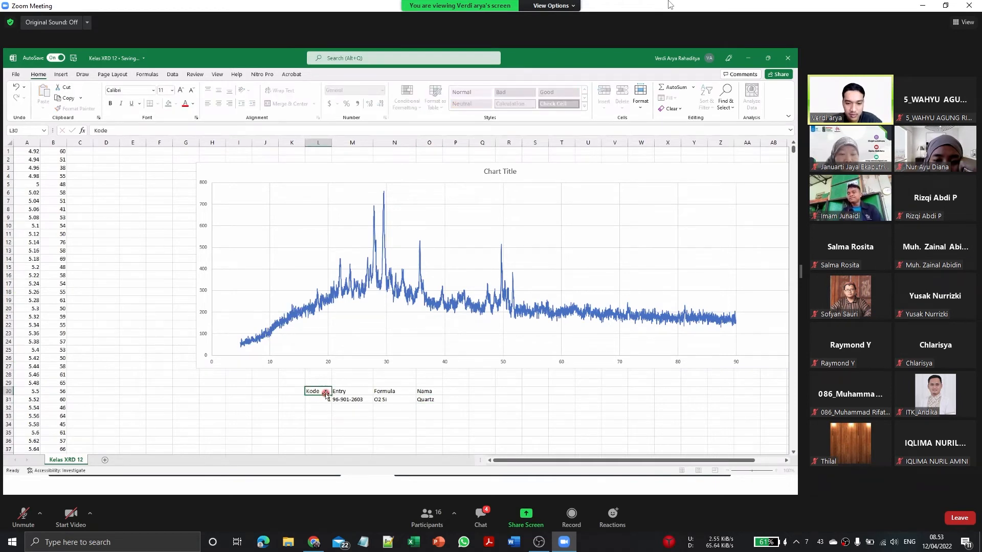
pyautogui.press('Return')
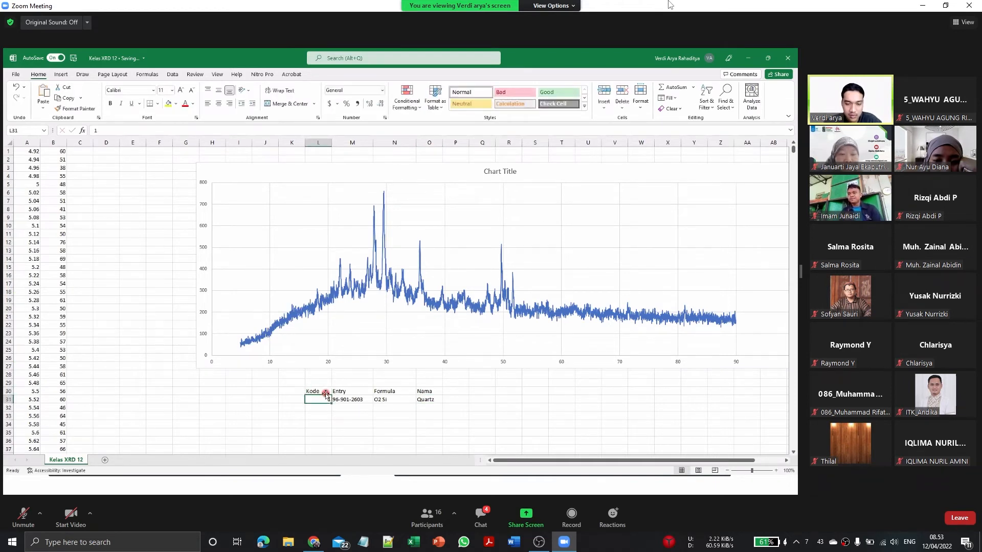
# Step: Add a data label to the chart peak near 28° 2theta, change its text to 1 and place it beside the peak
pyautogui.click(373, 208)
pyautogui.rightClick(373, 206)
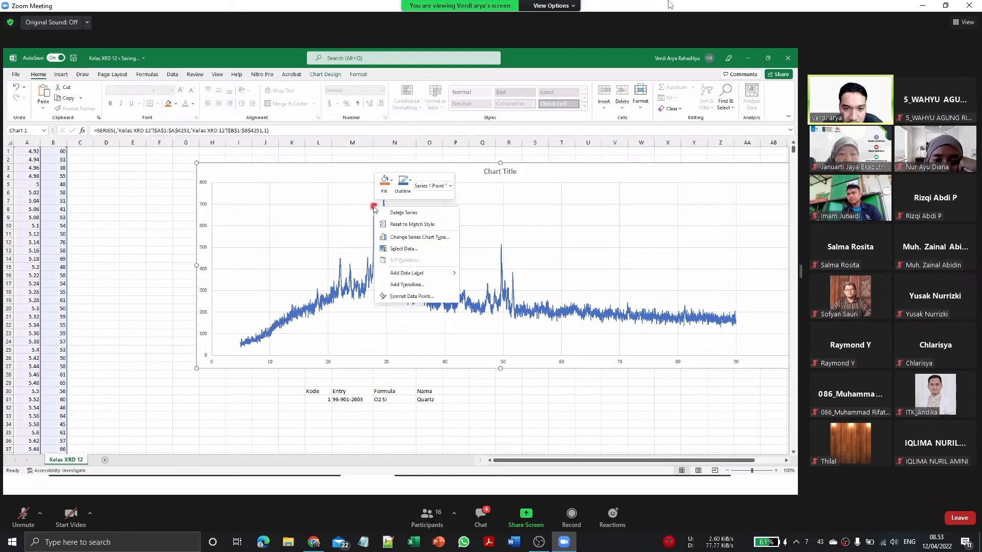
pyautogui.click(412, 273)
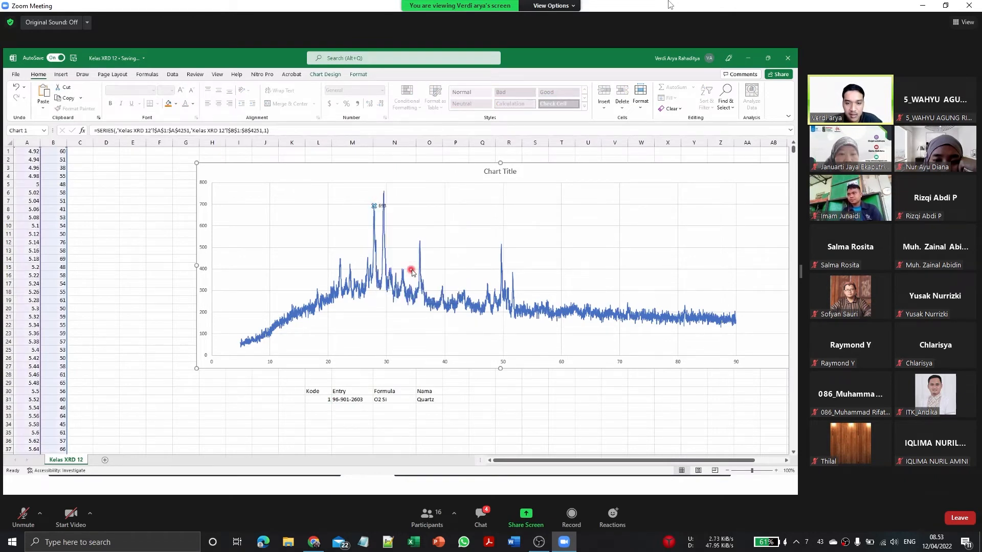
pyautogui.click(382, 206)
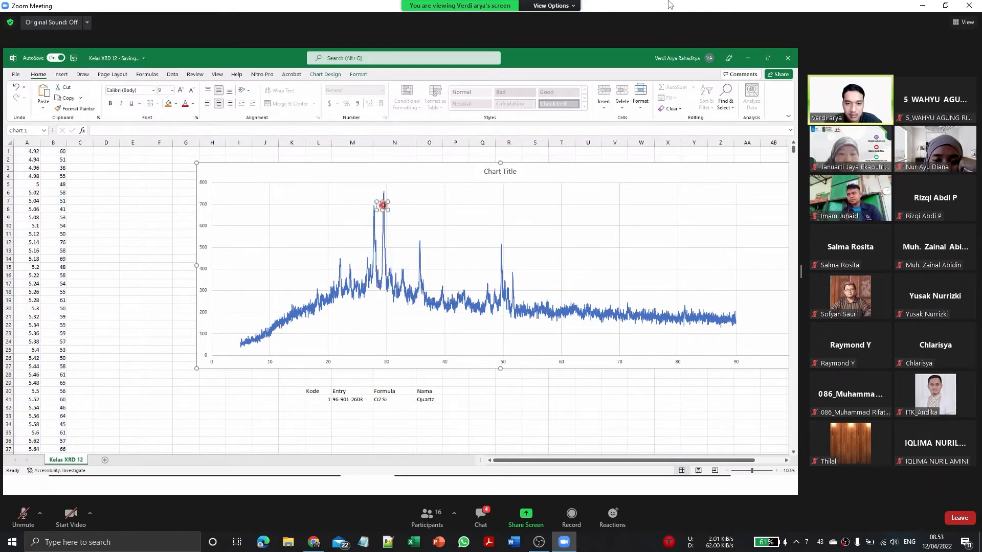
pyautogui.click(185, 282)
pyautogui.click(381, 206)
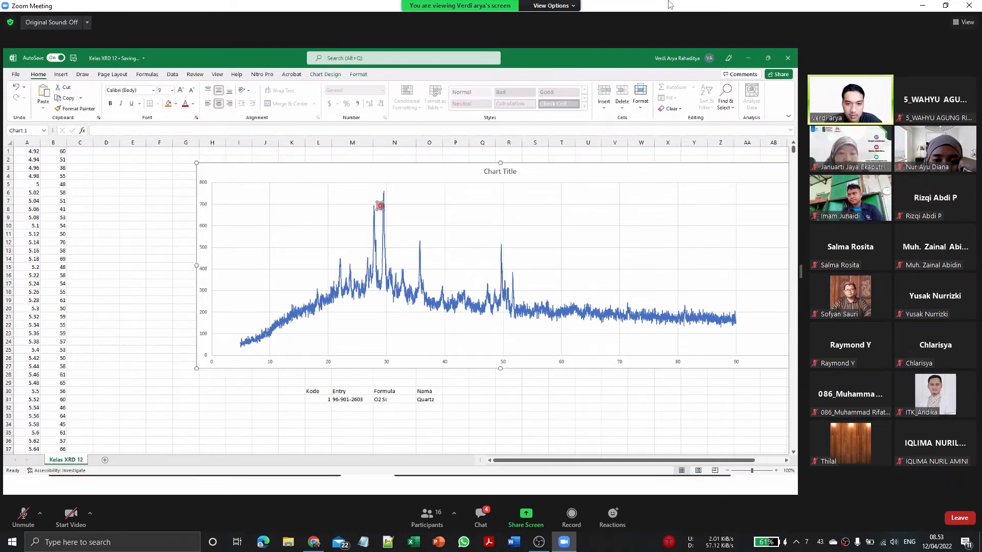
pyautogui.click(185, 255)
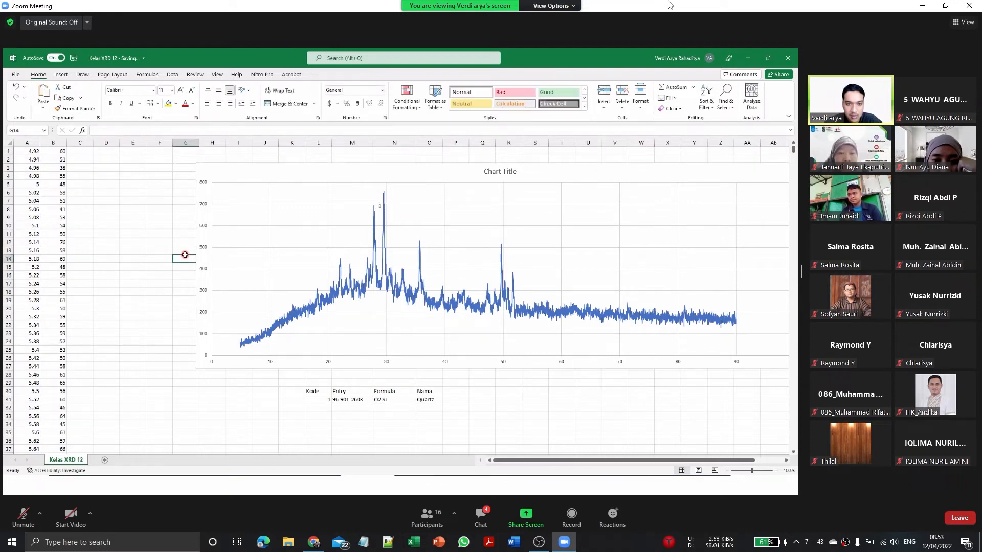
pyautogui.click(379, 205)
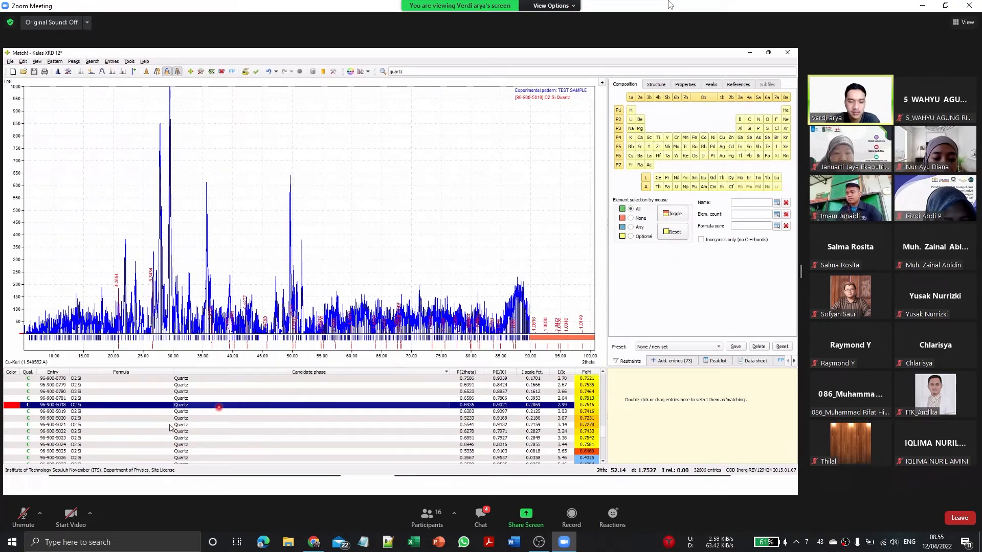
# Step: Switch back to Match! and compare the Quartz candidates from entry 96-900-5018 to 96-900-5025 with the experimental pattern
pyautogui.press('Down')
pyautogui.press('Down')
pyautogui.press('Down')
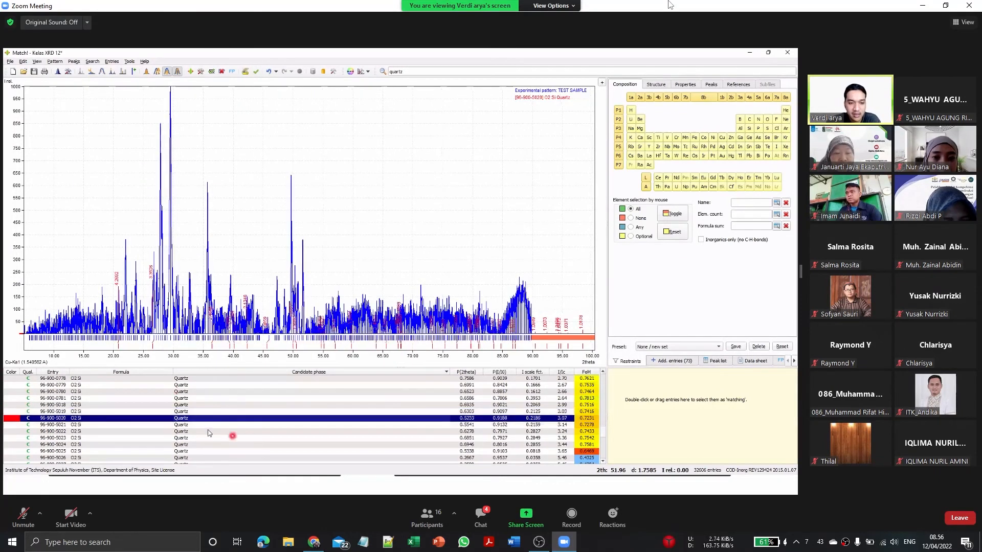
pyautogui.press('Down')
pyautogui.press('Down')
pyautogui.press('Down')
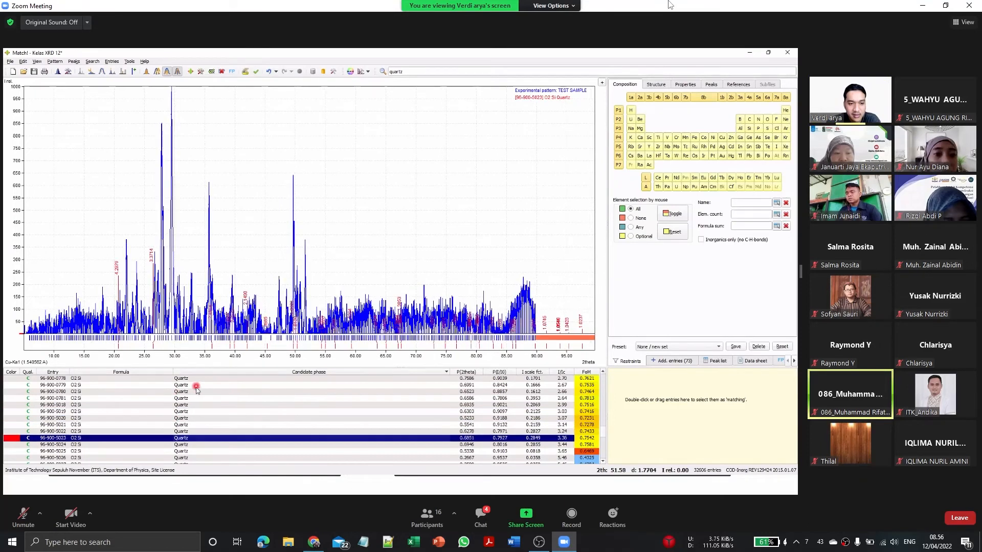
pyautogui.scroll(-2, 203, 394)
pyautogui.press('Down')
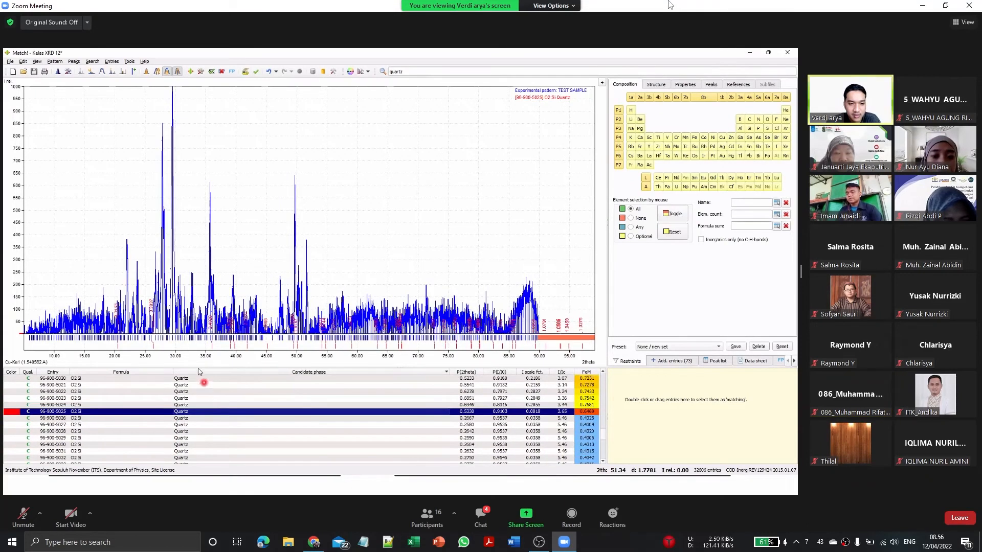
pyautogui.press('Up')
pyautogui.scroll(1, 242, 409)
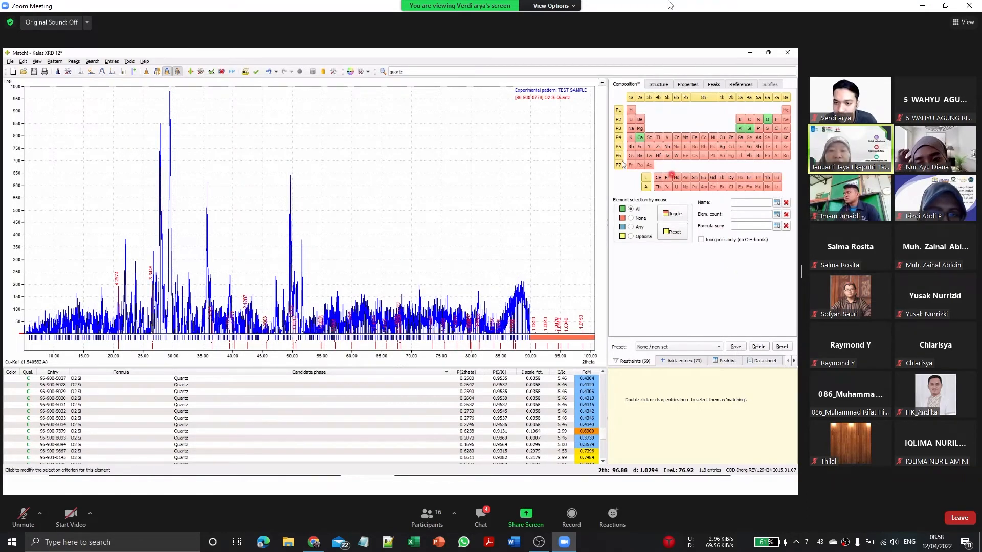
# Step: Add hydrogen (H) to the elements allowed in the composition restraint and browse the updated candidate list
pyautogui.click(630, 112)
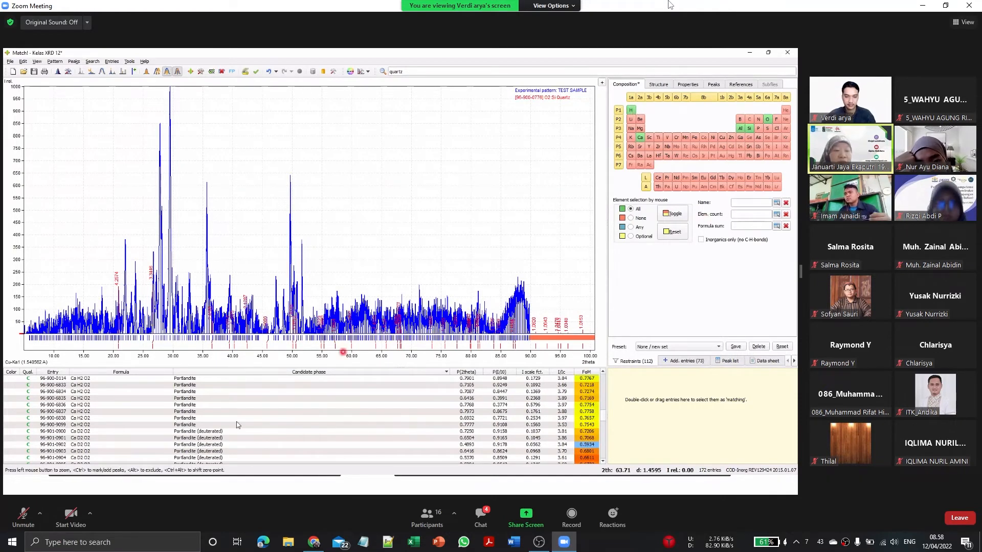
pyautogui.scroll(-6, 245, 407)
pyautogui.scroll(6, 139, 392)
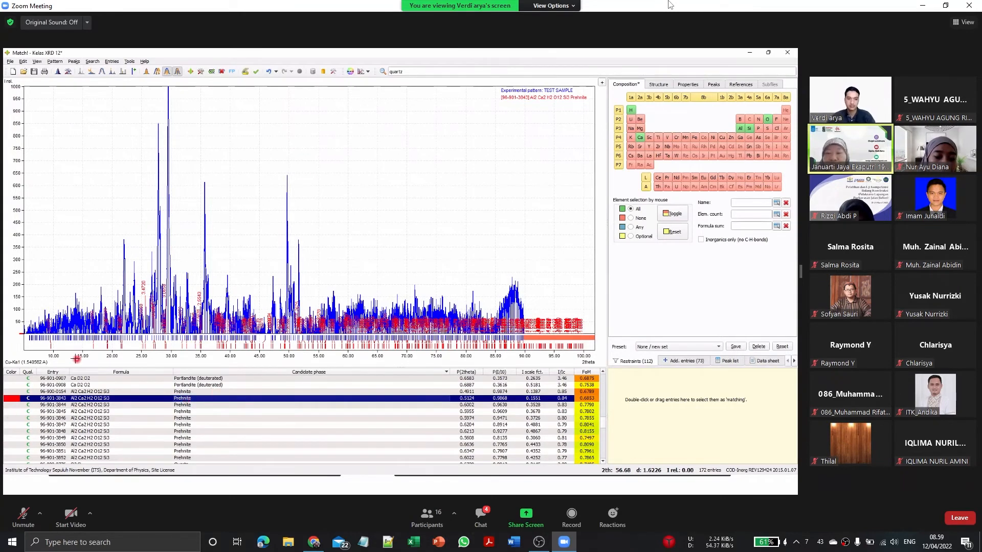
# Step: Compare the Prehnite candidates from entry 96-901-3844 to 96-901-3852 with the experimental pattern
pyautogui.click(212, 407)
pyautogui.click(213, 411)
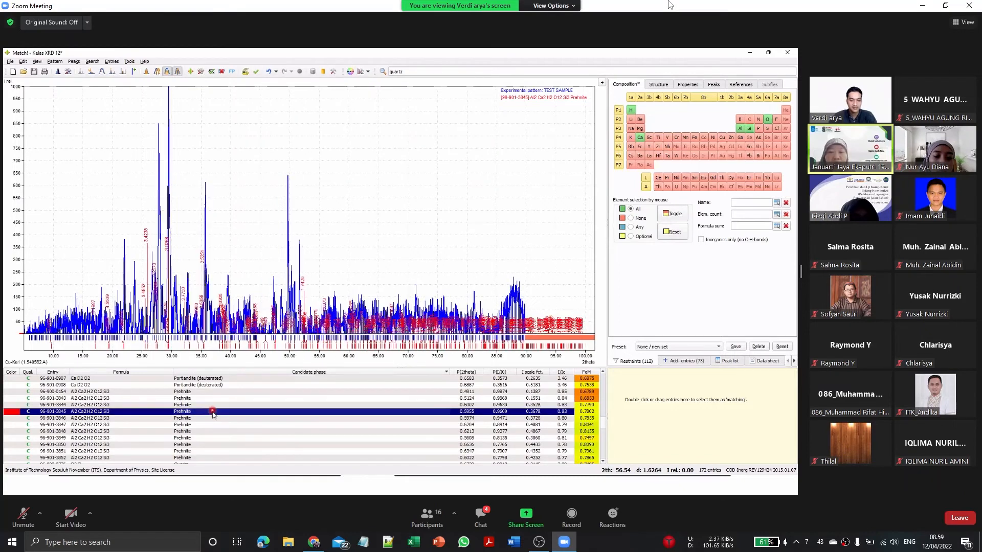
pyautogui.click(206, 418)
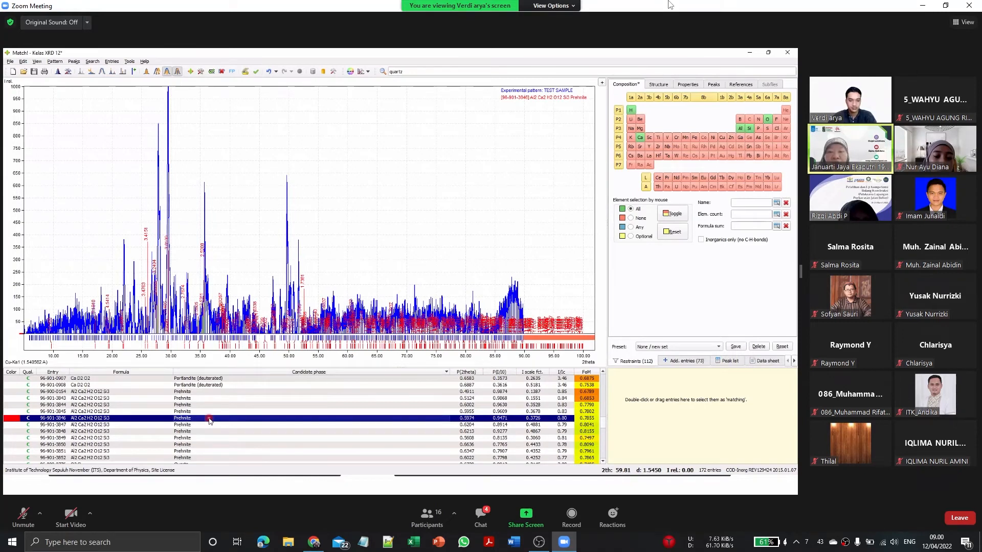
pyautogui.scroll(-1, 209, 420)
pyautogui.scroll(-1, 209, 420)
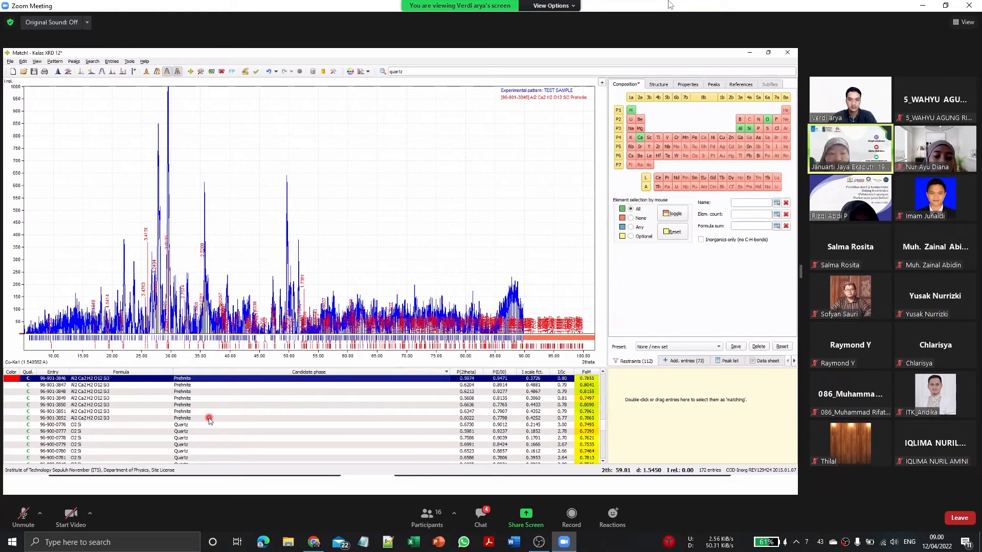
pyautogui.scroll(1, 209, 421)
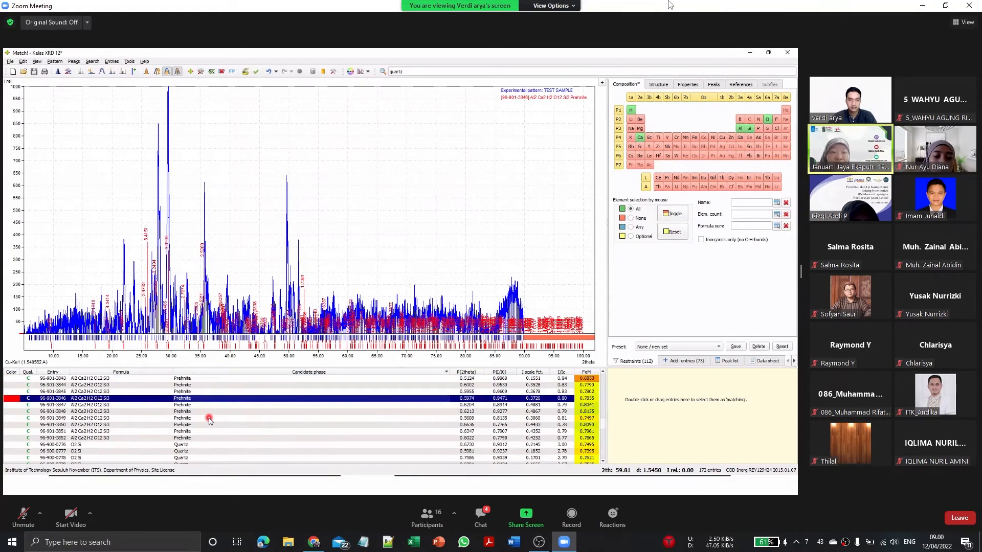
pyautogui.click(205, 405)
pyautogui.click(206, 411)
pyautogui.click(208, 418)
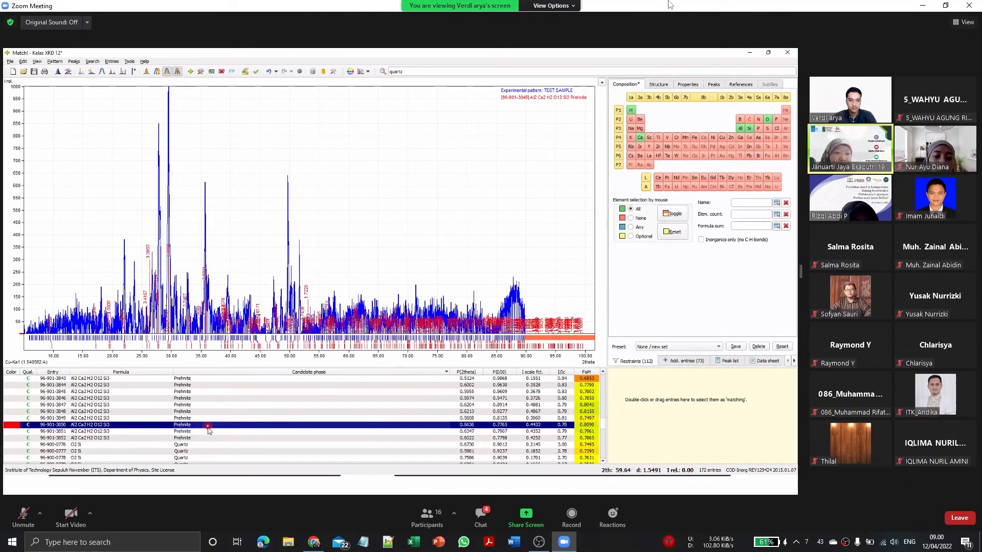
pyautogui.click(209, 424)
pyautogui.click(210, 433)
pyautogui.click(211, 438)
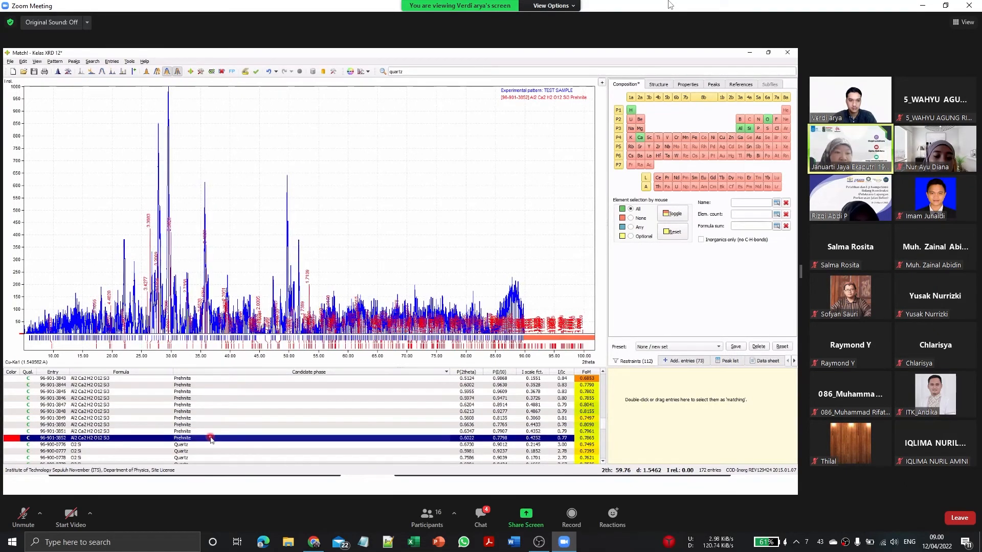
pyautogui.click(212, 431)
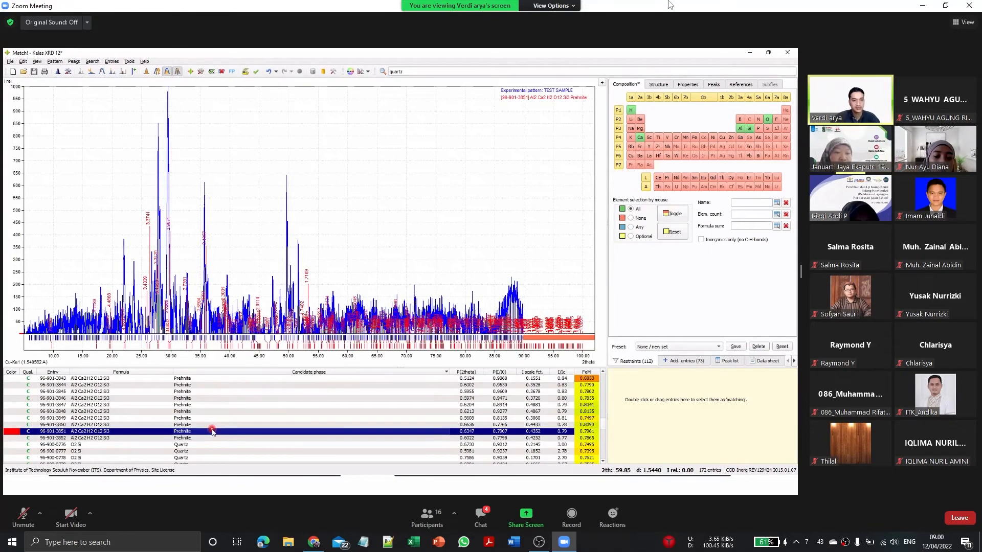
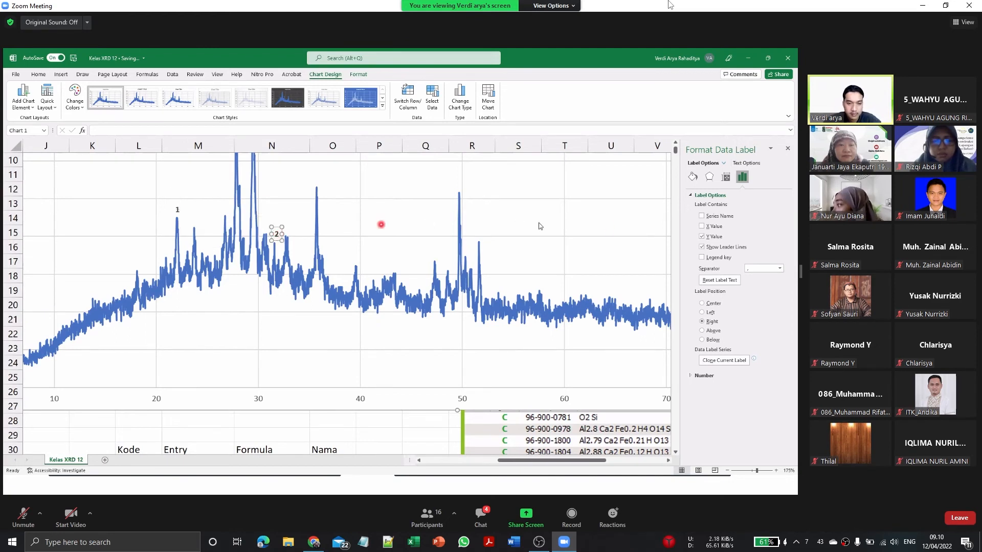
# Step: Place the data label 2 above its chart peak and close the data label formatting settings
pyautogui.click(712, 331)
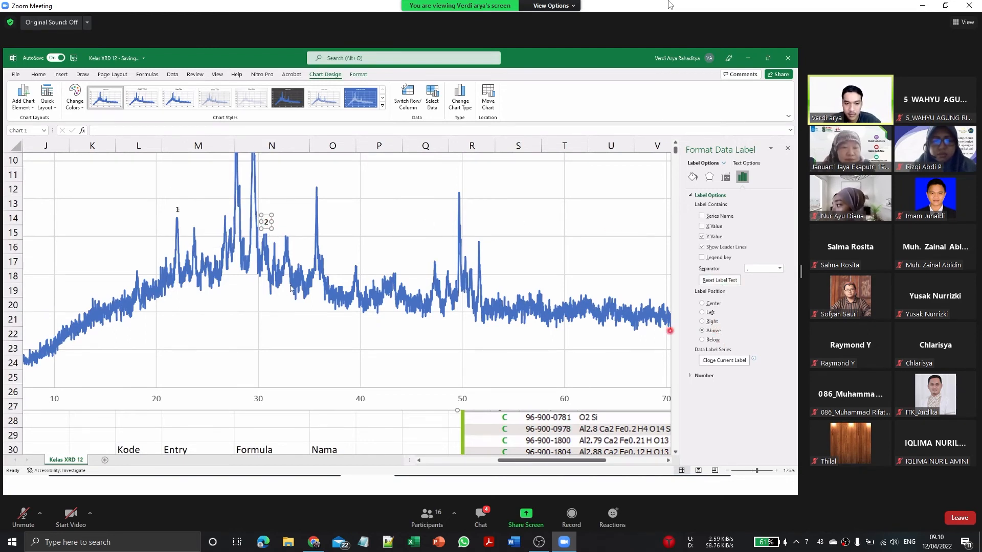
pyautogui.scroll(-5, 259, 282)
pyautogui.click(133, 391)
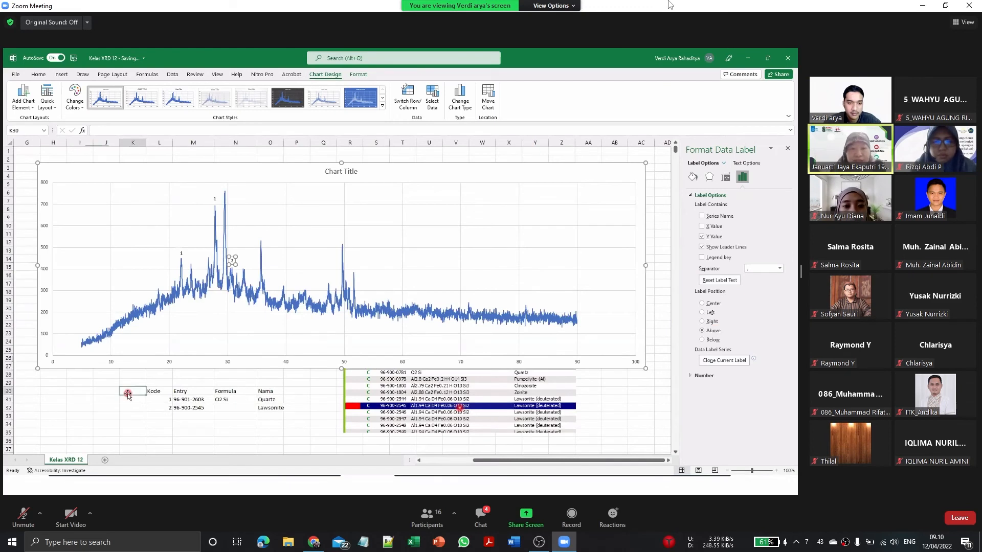
pyautogui.scroll(-1, 186, 357)
pyautogui.click(787, 149)
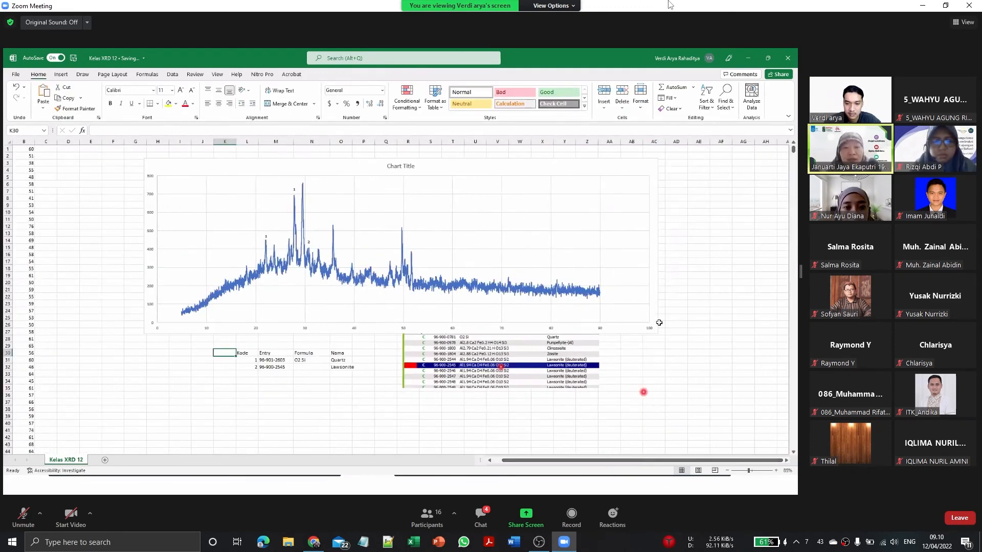
# Step: Delete the pasted picture of the candidate list beneath the chart
pyautogui.scroll(1, 694, 279)
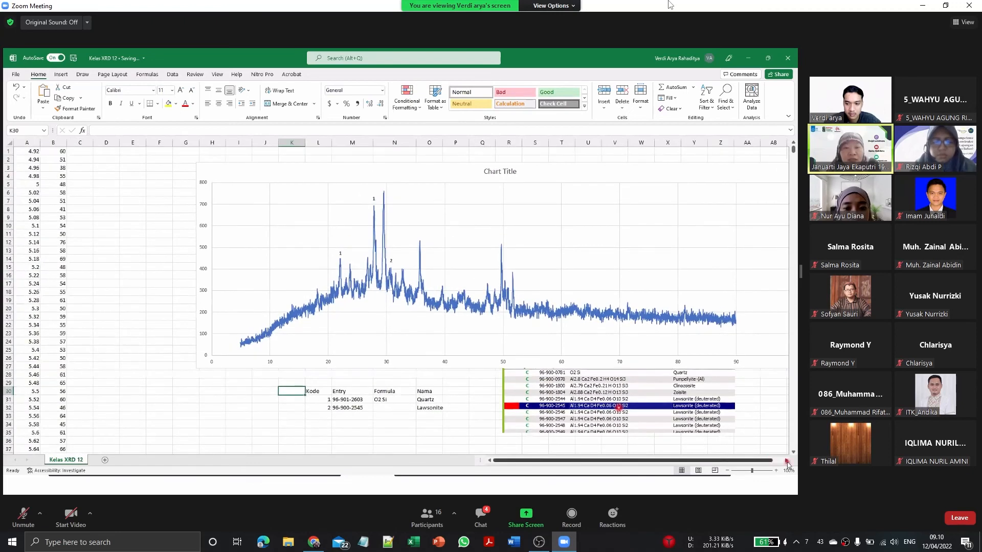
pyautogui.hscroll(5, 706, 423)
pyautogui.click(524, 421)
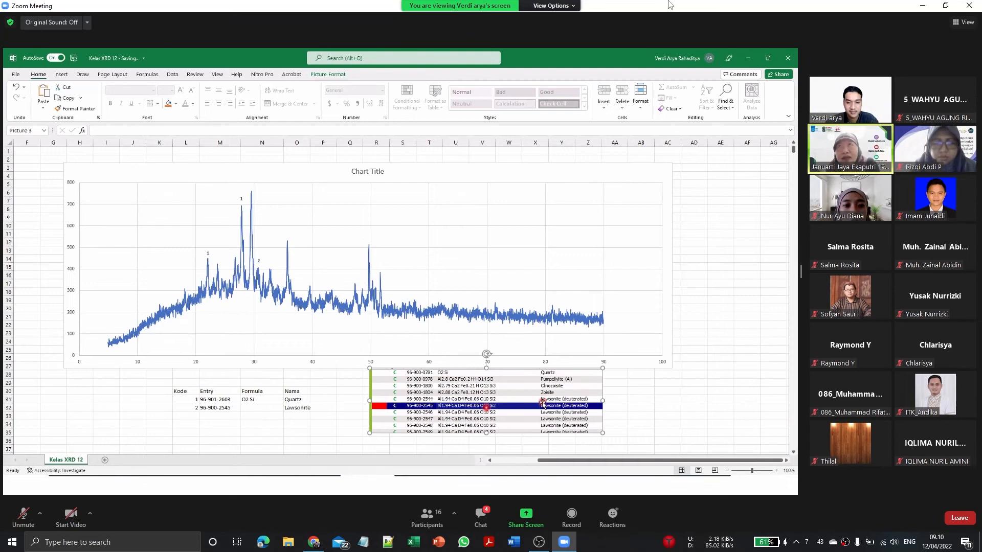
pyautogui.moveTo(543, 405); pyautogui.dragTo(543, 409)
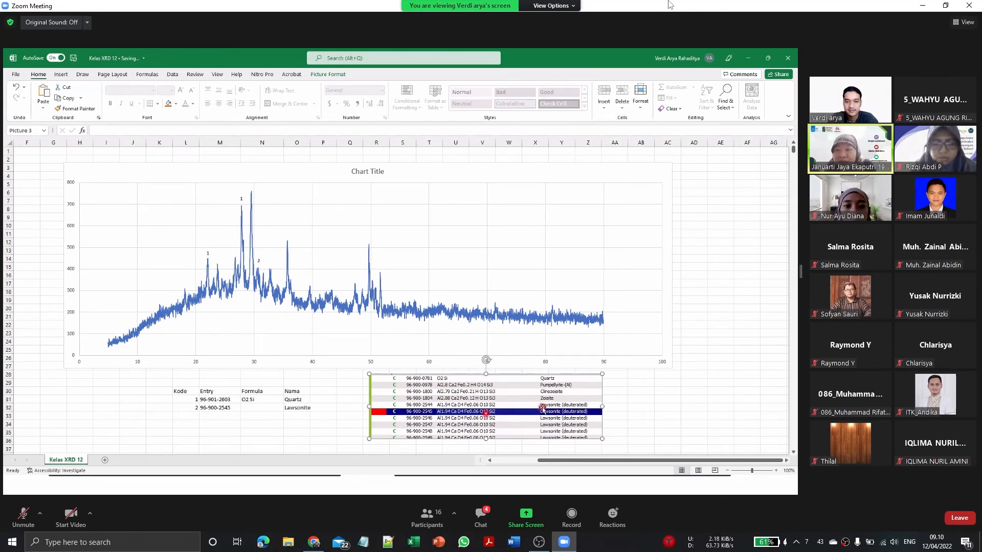
pyautogui.press('Delete')
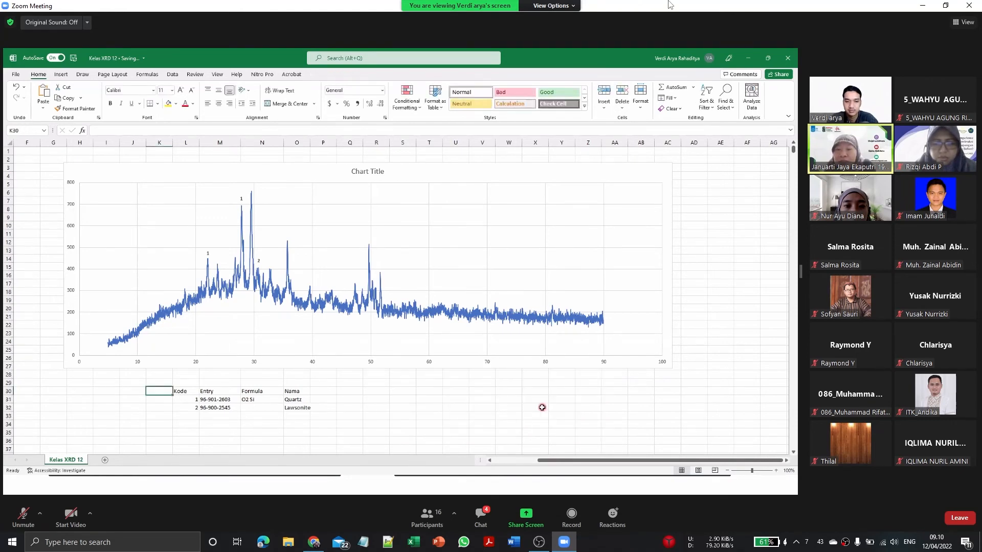